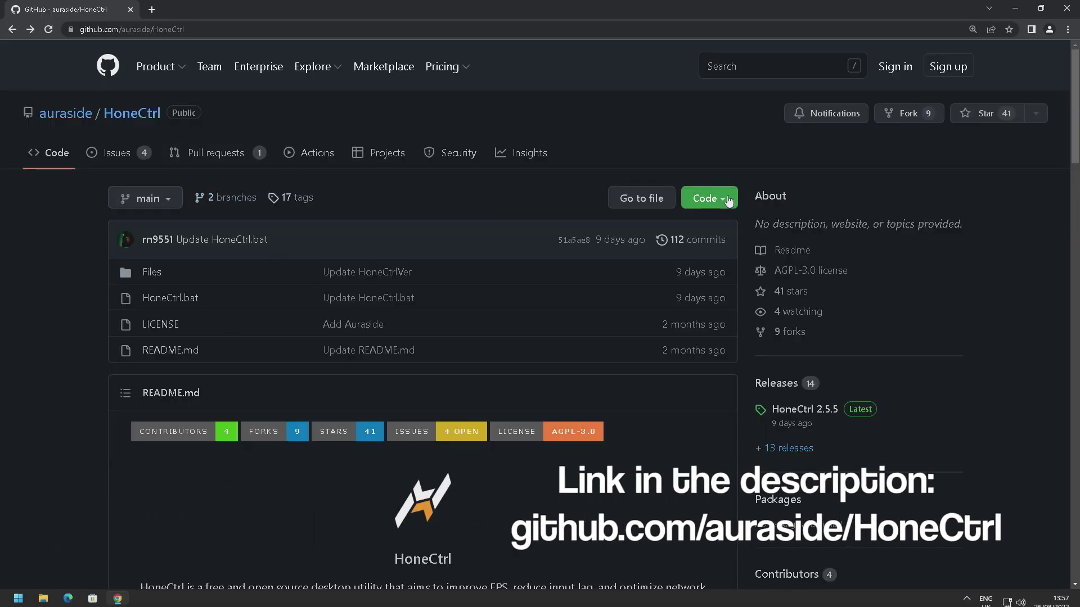
Download the HoneCtrl repository as HoneCtrl-main.zip and drag it onto the desktop.
left_click(726, 199)
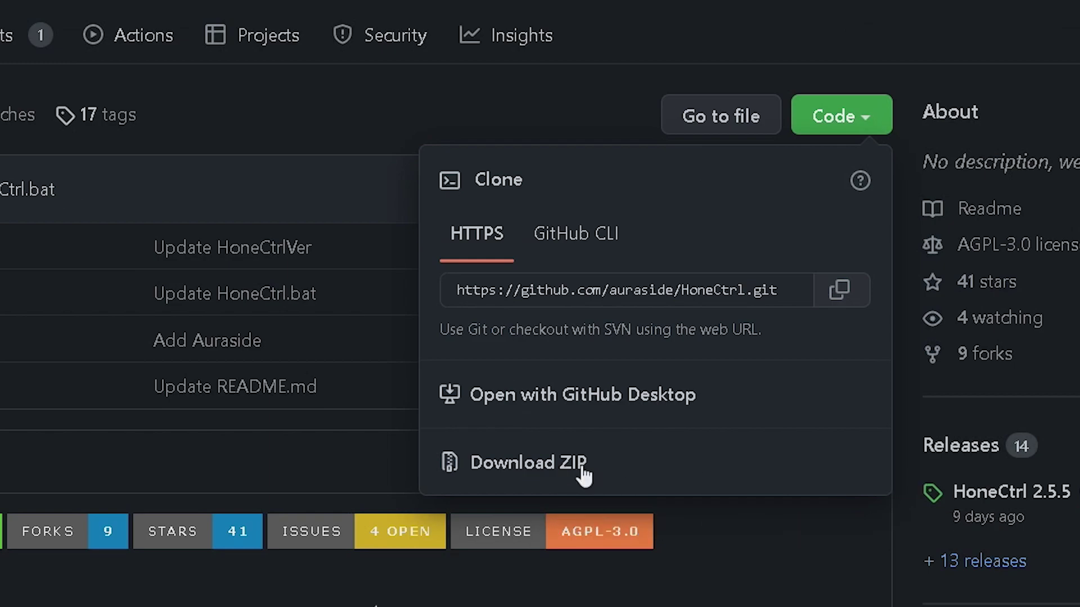
left_click(581, 471)
left_click_drag(352, 571, 222, 282)
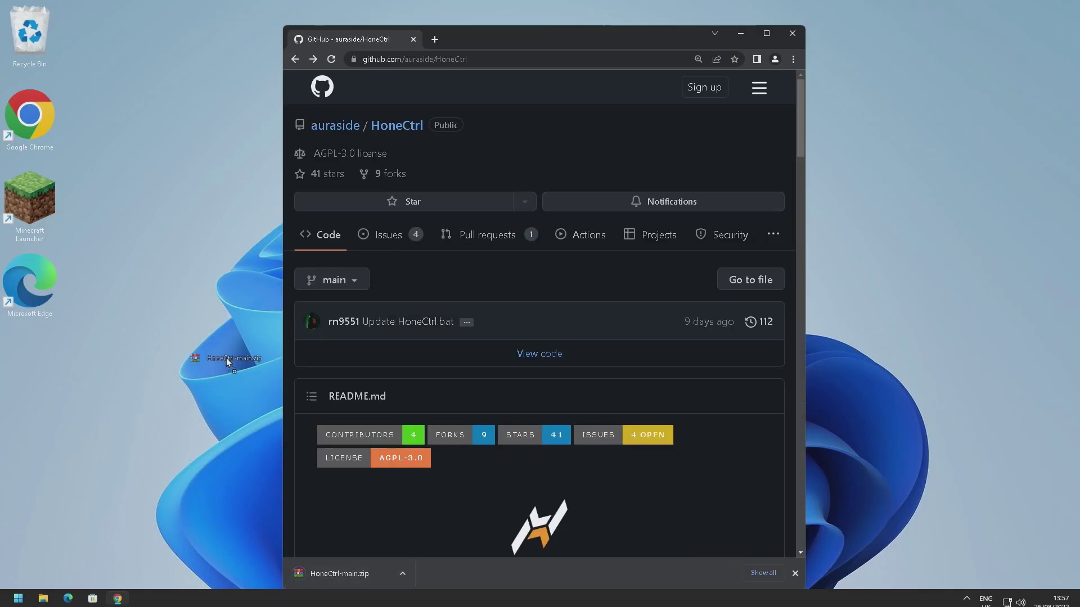
left_click(740, 33)
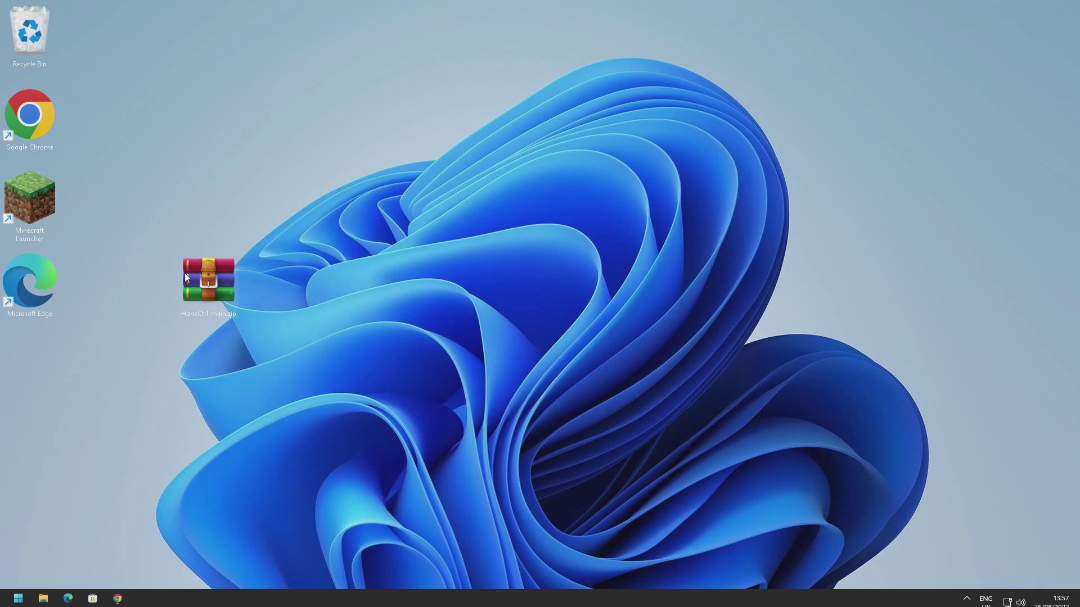
Open HoneCtrl-main.zip and run HoneCtrl.bat from the HoneCtrl-main folder as administrator.
double_click(201, 279)
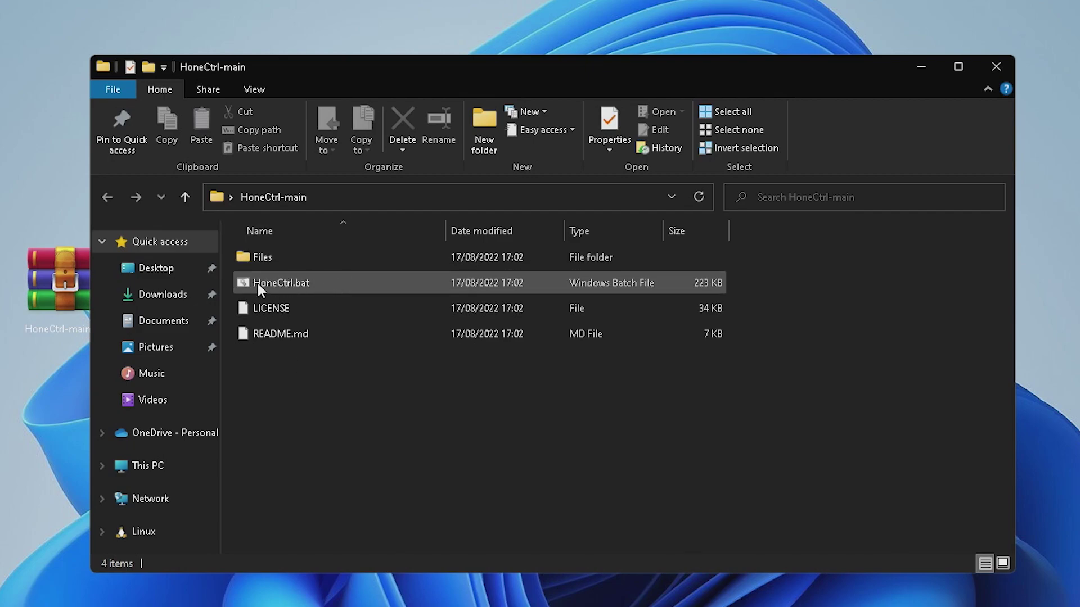
left_click(304, 281)
right_click(302, 275)
left_click(408, 350)
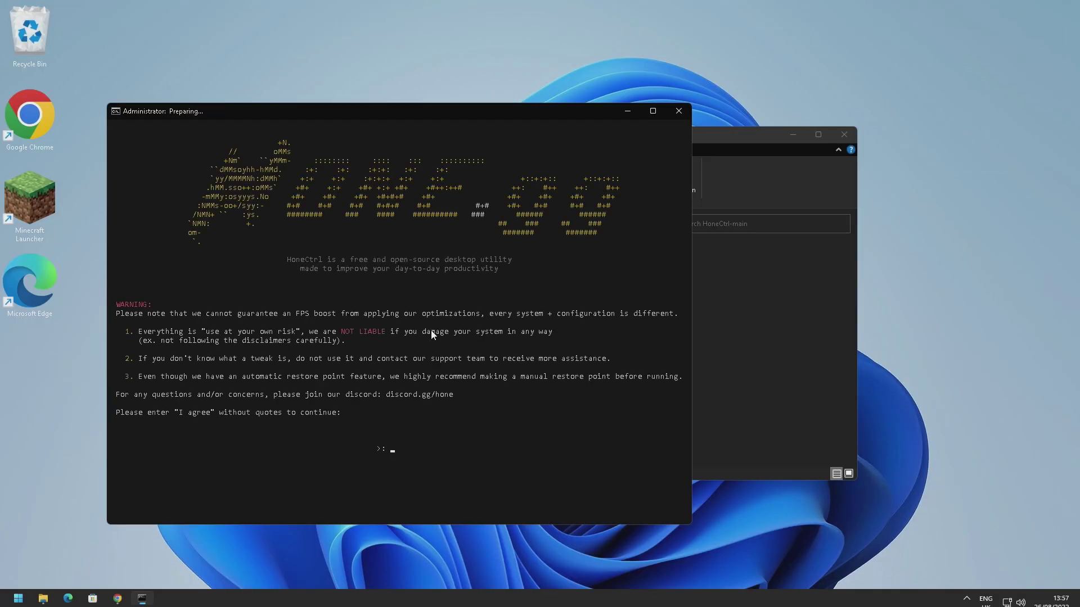
Move the HoneCtrl console aside and accept the warning by entering 'I agree'.
left_click(793, 134)
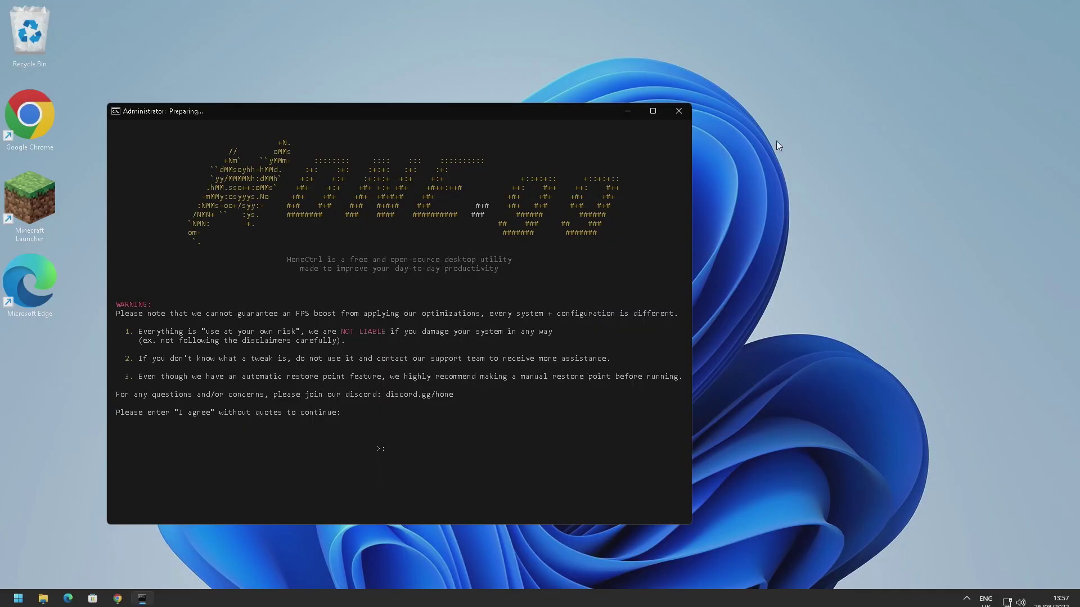
left_click_drag(464, 121, 554, 106)
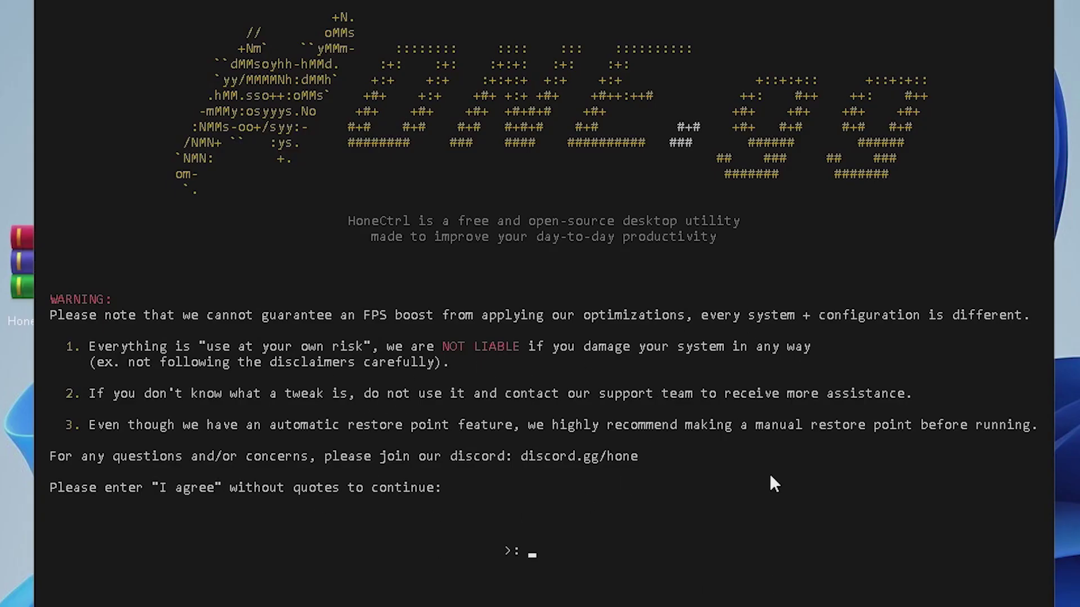
type("I agree")
key("Return")
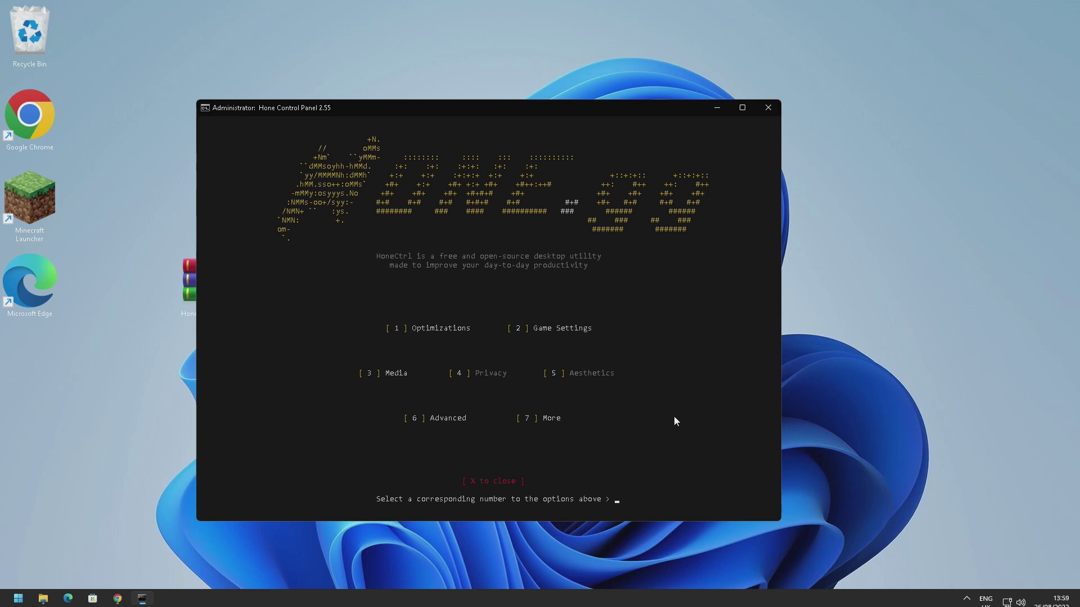
type("1")
key("Return")
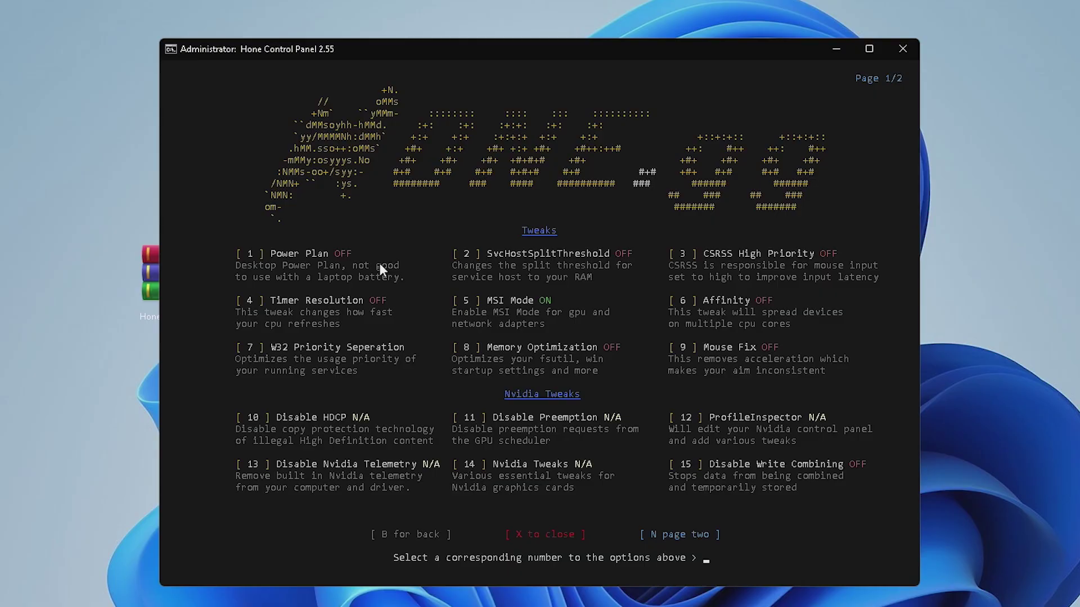
Turn on the Power Plan and SvcHostSplitThreshold tweaks with options 1 and 2.
type("1")
key("Return")
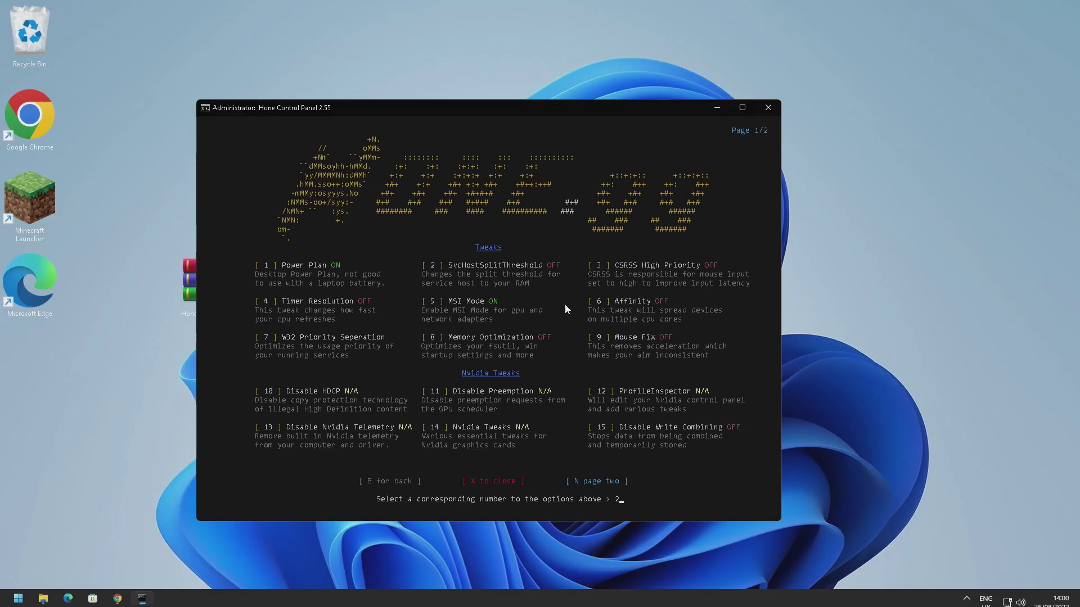
type("2")
key("Return")
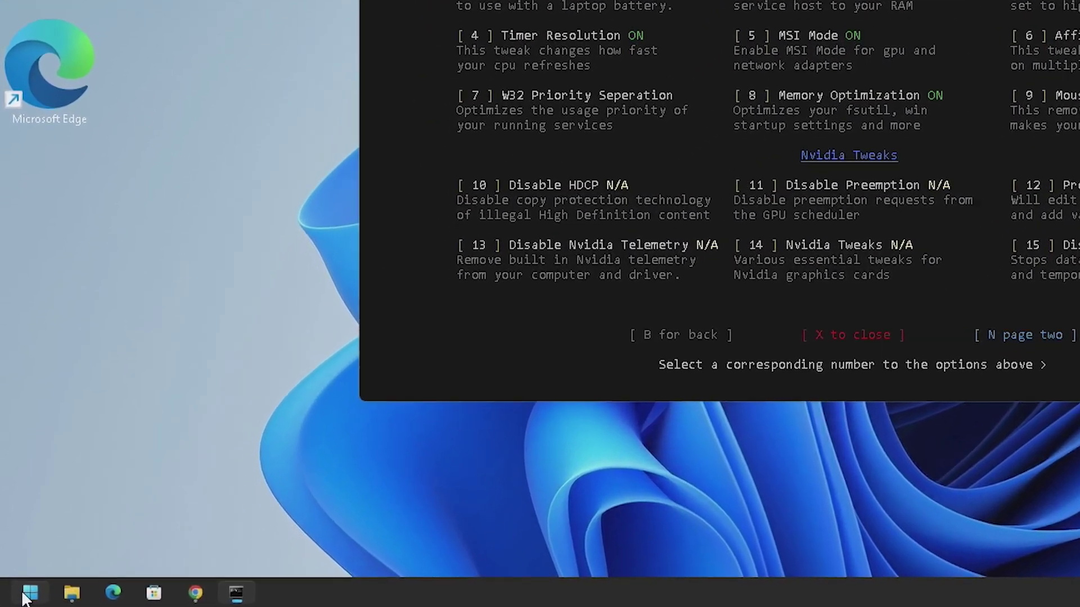
right_click(18, 598)
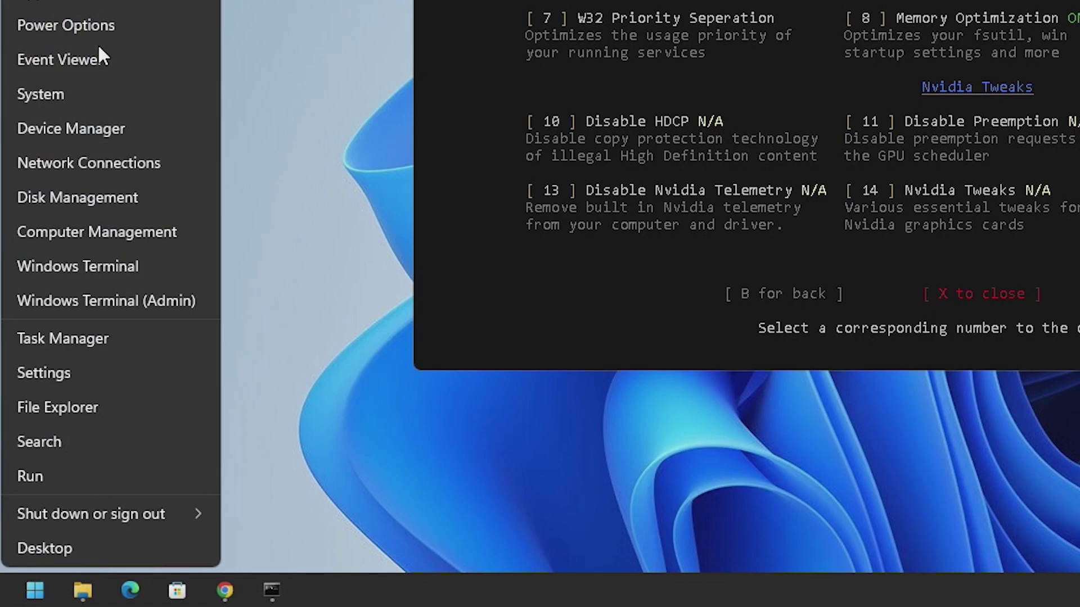
key("Escape")
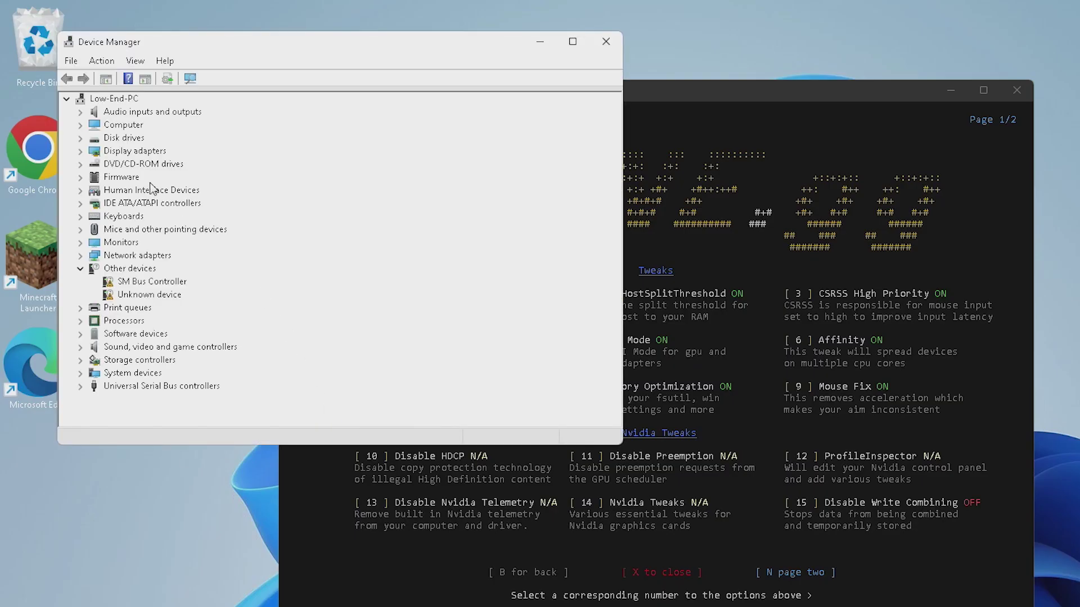
left_click(80, 151)
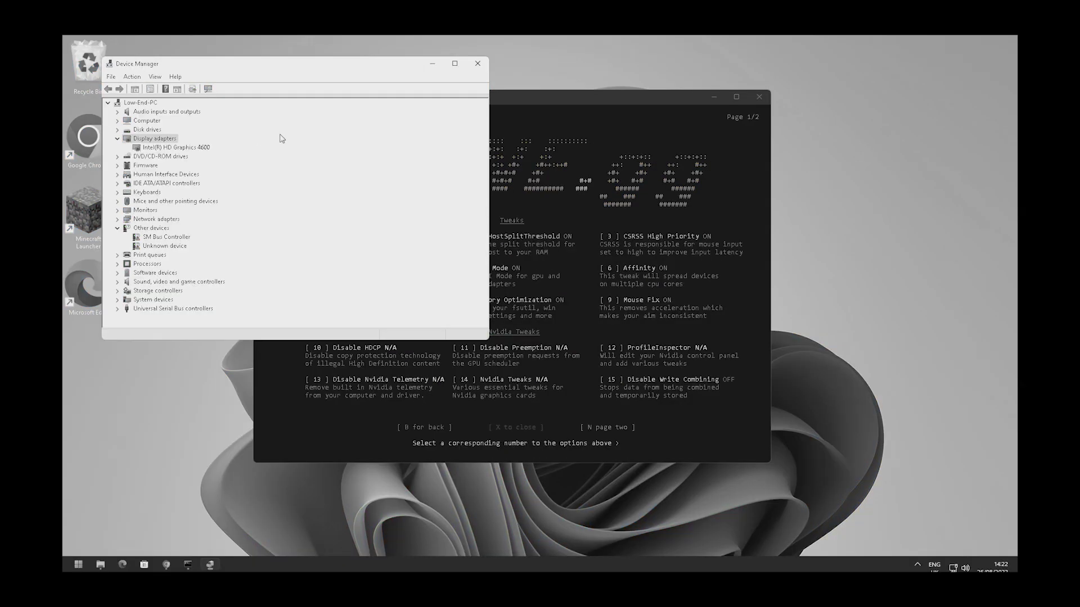
left_click(469, 32)
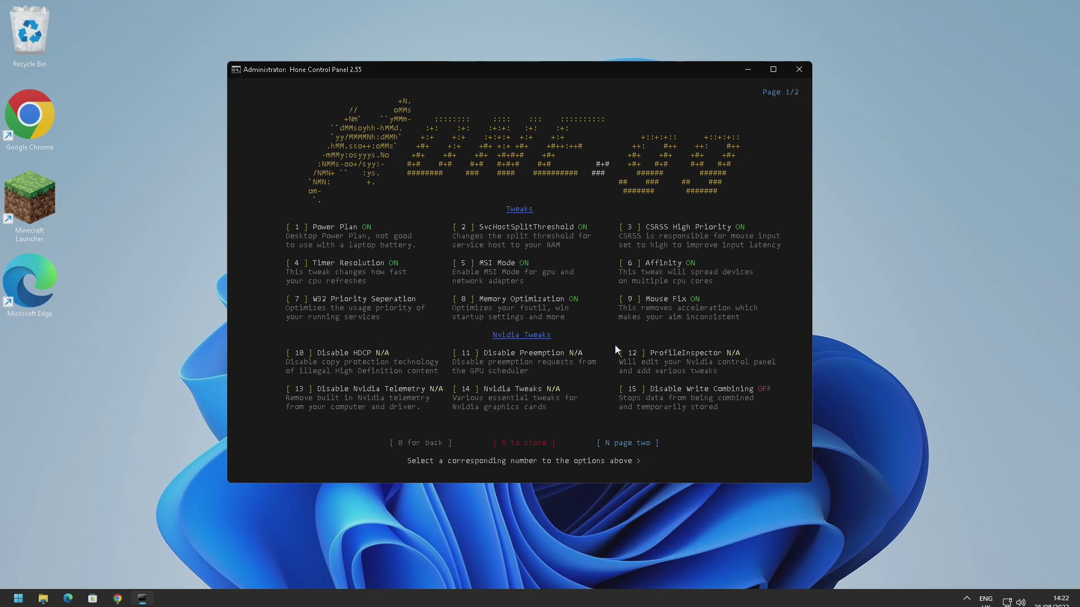
Clear the console selection, go to tweaks page 2 and turn on All GPU Tweaks (option 7).
left_click(714, 434)
key("Escape")
type("n")
key("Return")
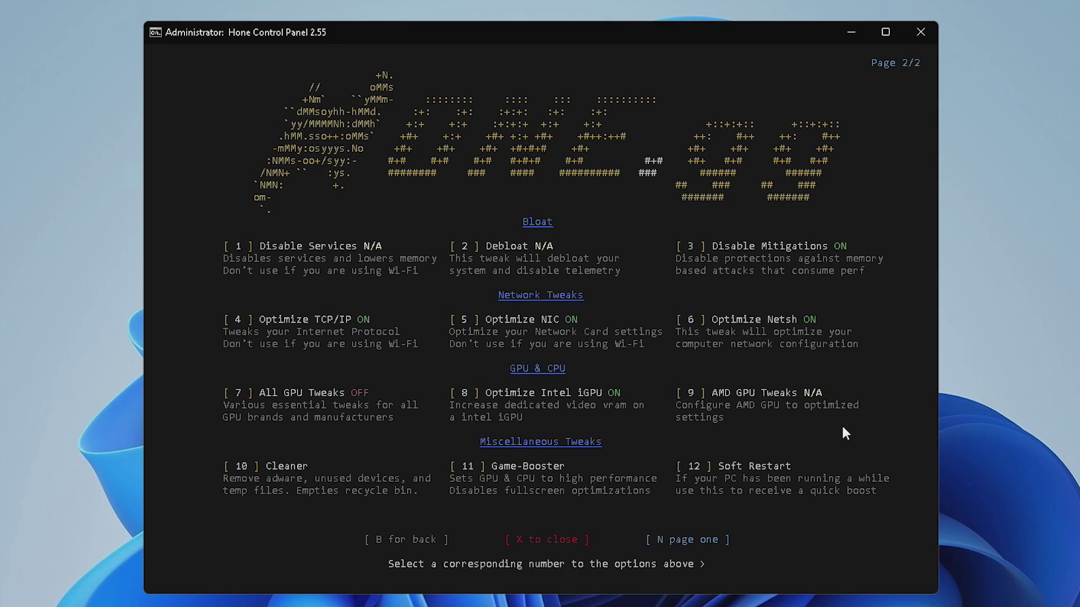
type("7")
key("Return")
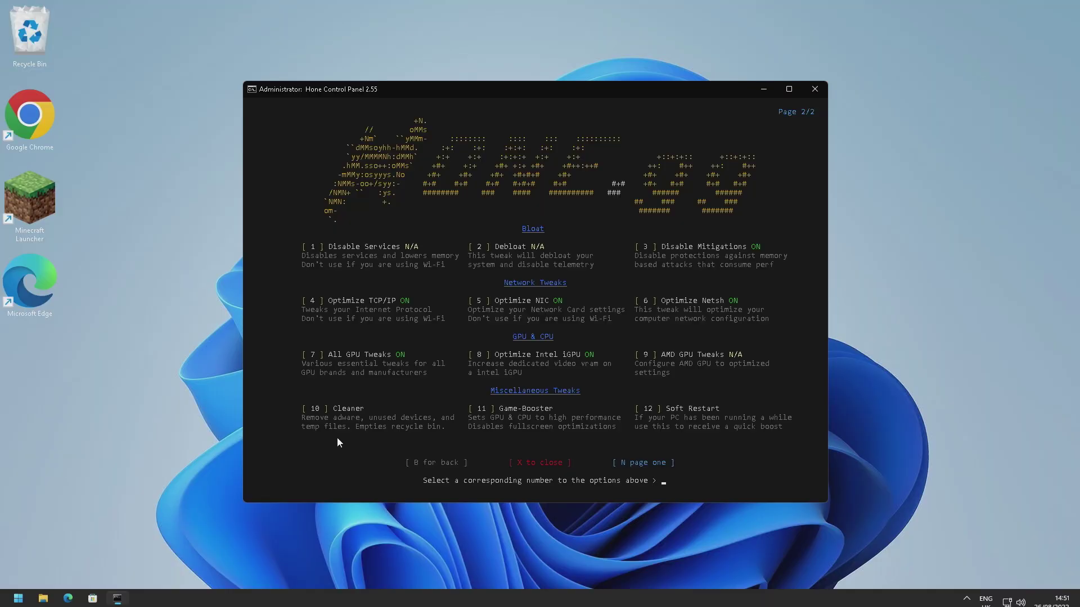
Run the Cleaner tweak (option 10), then start Game-Booster with option 11.
type("10")
key("Return")
type("11")
key("Return")
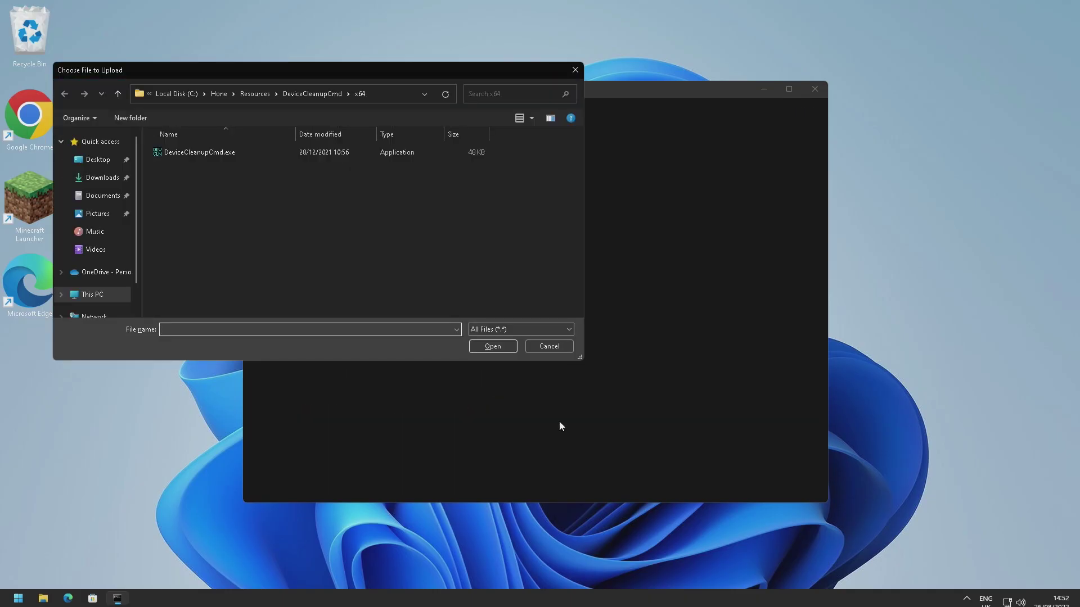
Choose DeviceCleanupCmd.exe as the Game-Booster file and continue back to the tweak list.
left_click(214, 153)
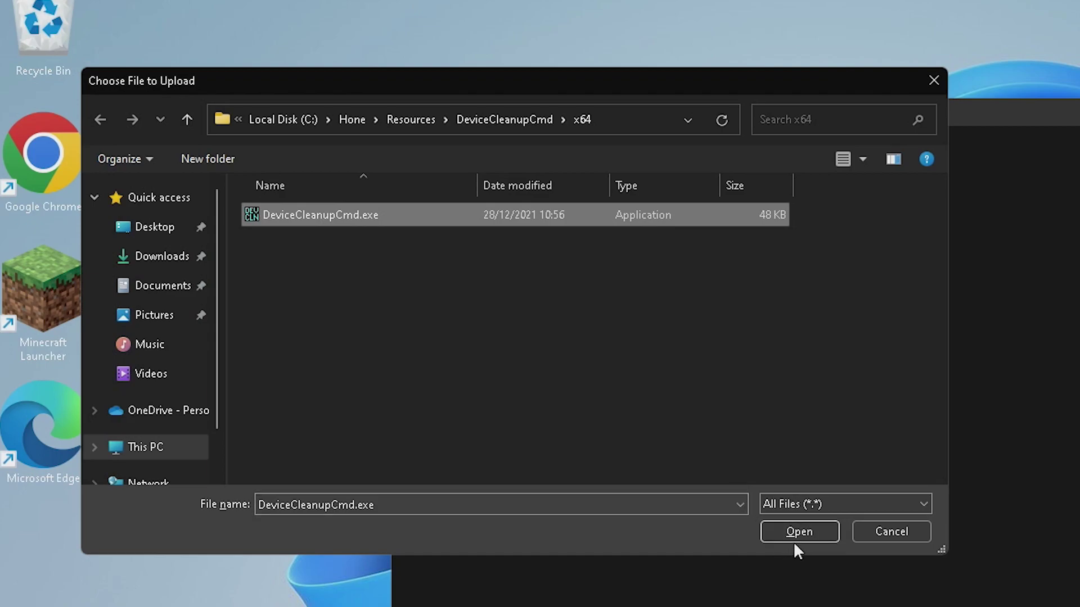
left_click(790, 532)
key("c")
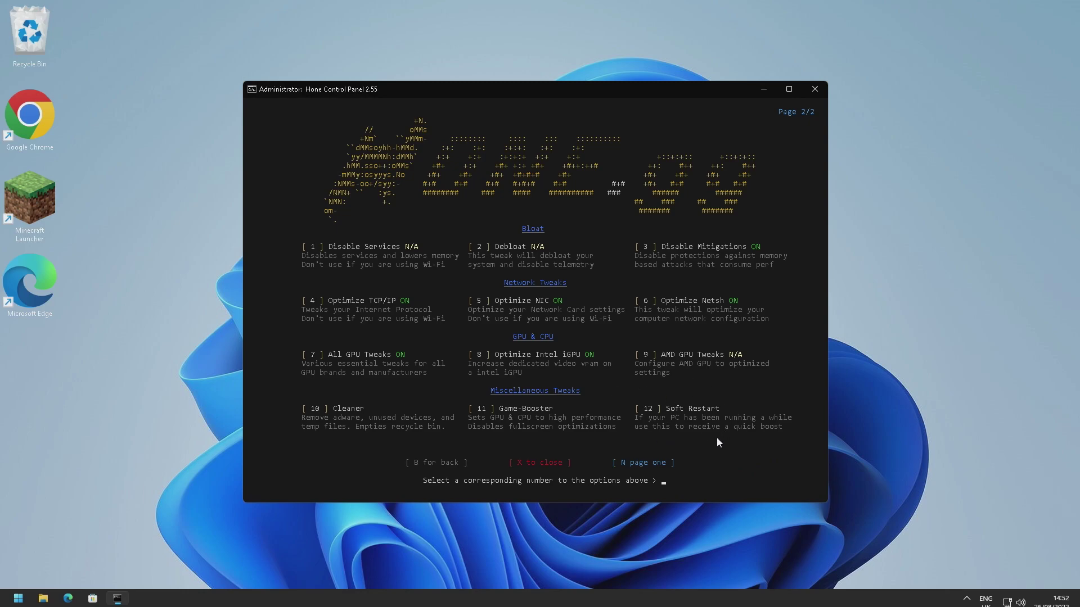
Return via tweaks page 1 to the main menu and enter option 2 for the Games menu.
type("n")
key("Return")
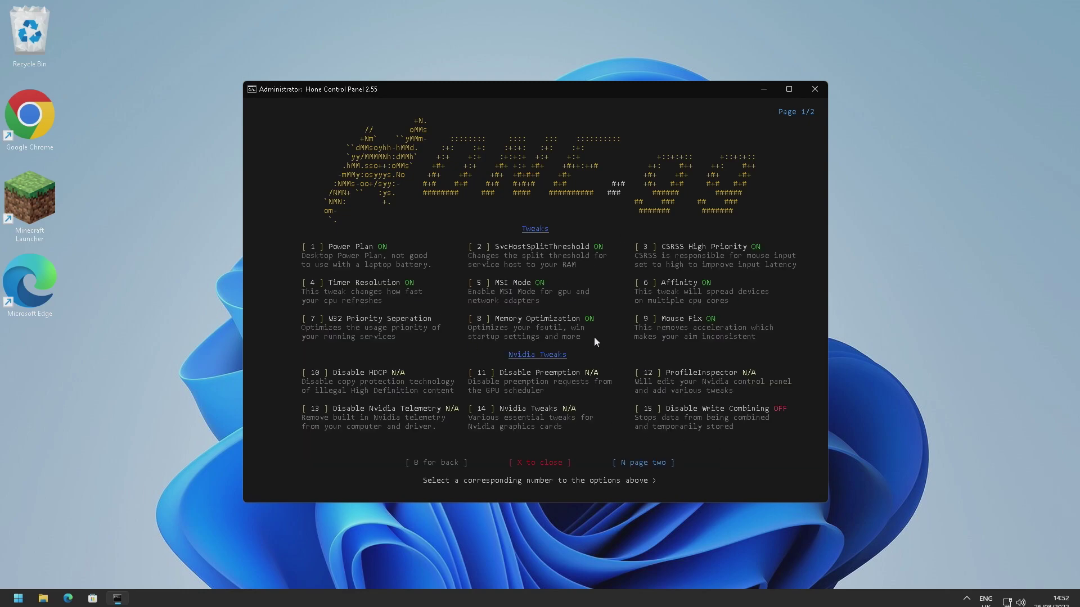
type("b")
key("Return")
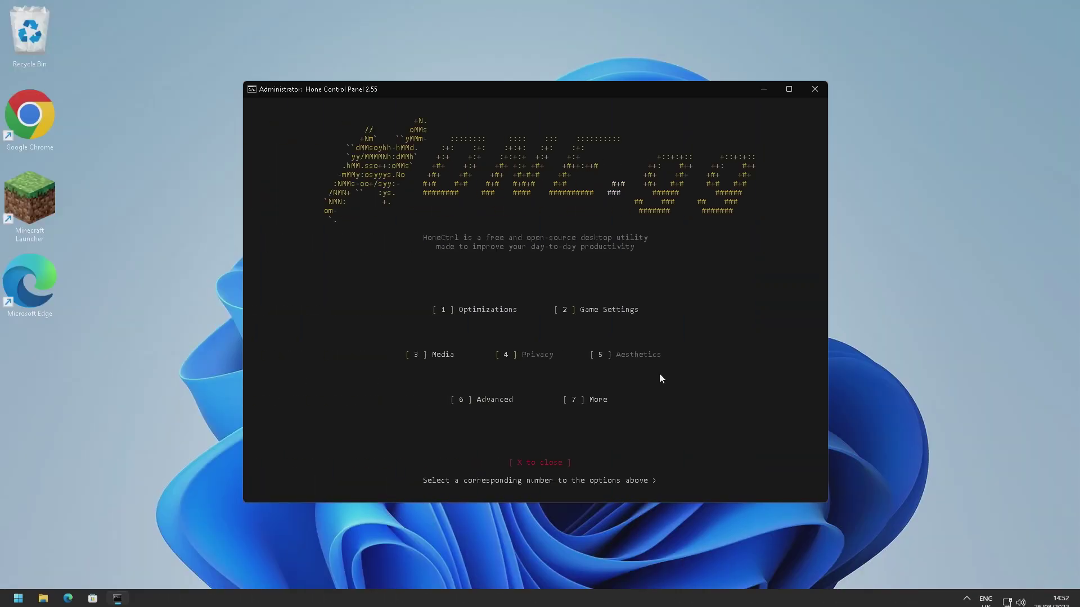
type("2")
key("Return")
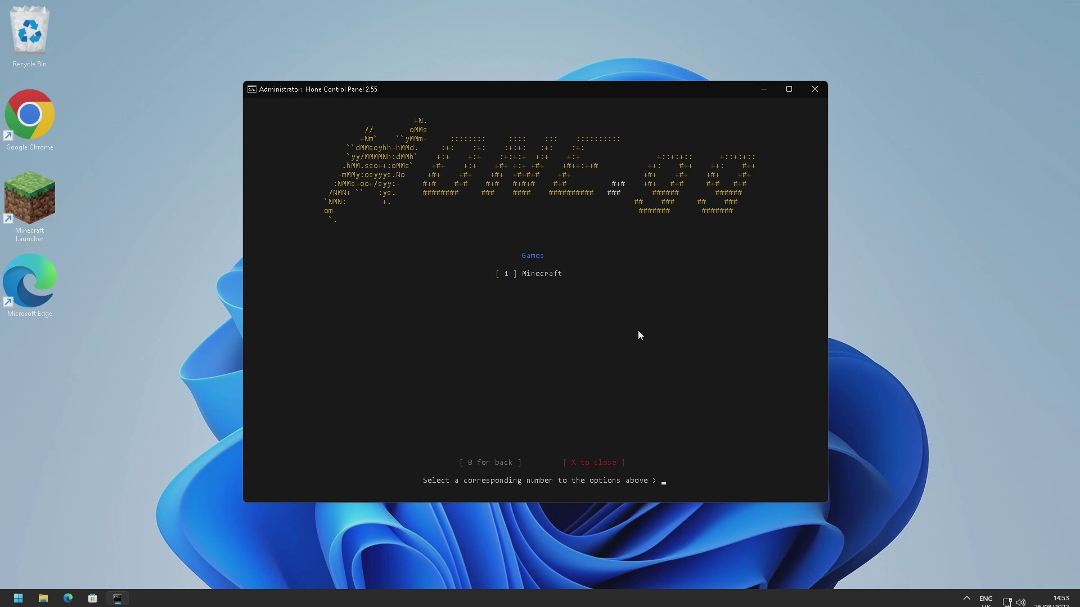
Apply the Minecraft settings for version choice 3 and return to the main menu.
type("1")
key("Return")
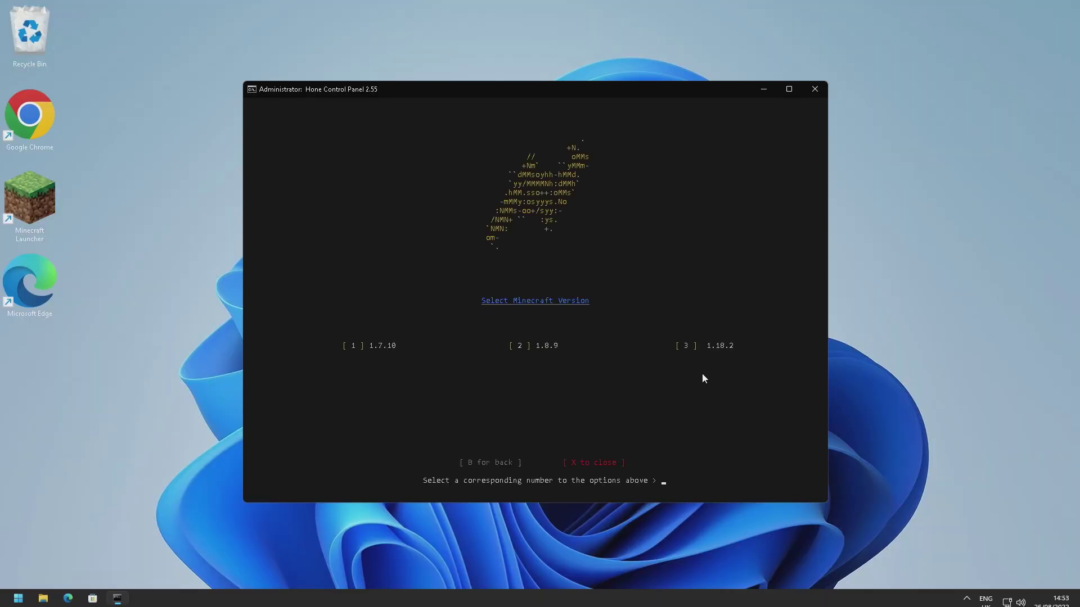
key("3")
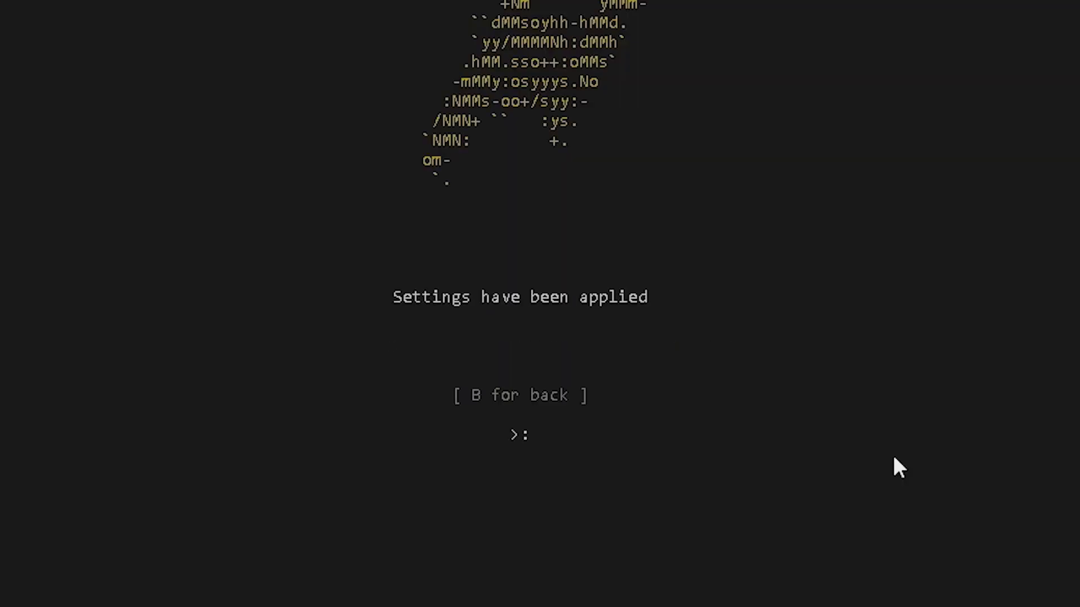
key("b")
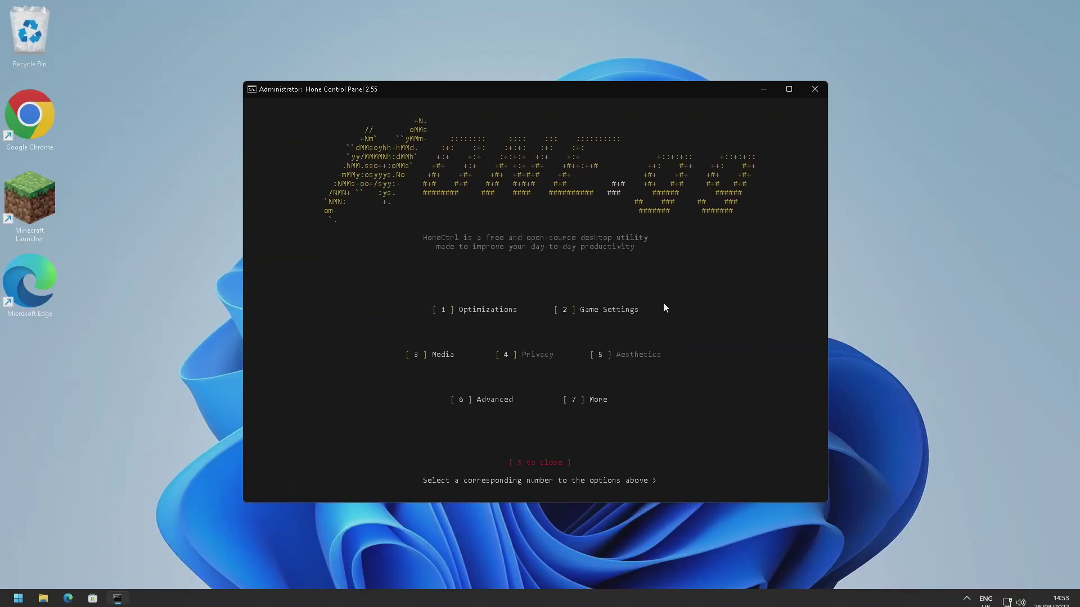
Enter option 3 at the main menu to go into the Media menu.
type("3")
key("Return")
key("Return")
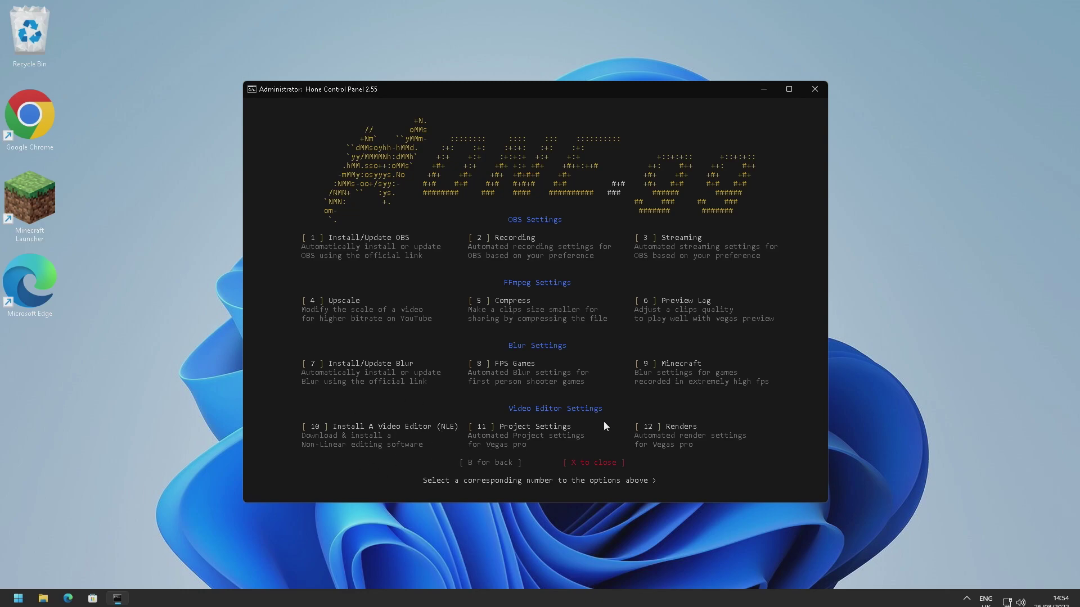
Open the video editor install page (option 10), then go back to the Media menu.
type("10")
key("Return")
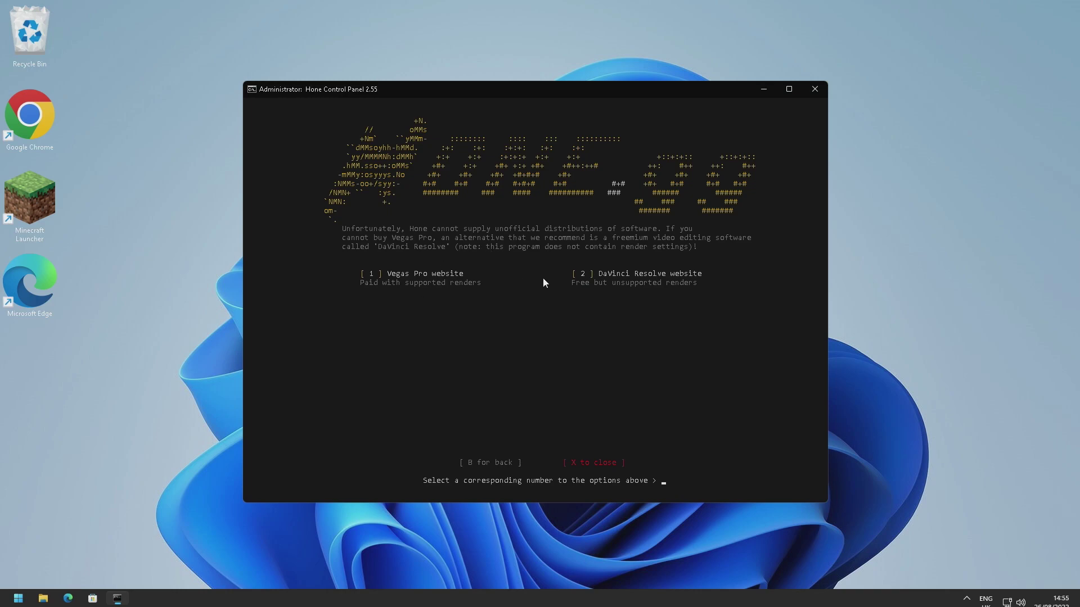
type("b")
key("Return")
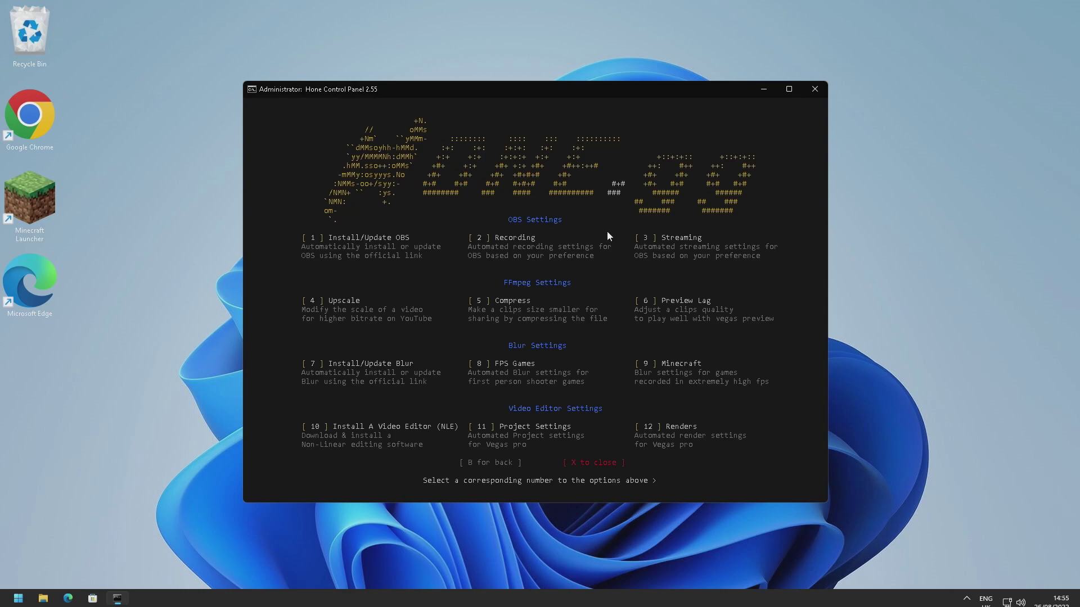
Return to the main menu, open Advanced (6) and enter 'I agree' at the warning prompt.
type("b")
key("Return")
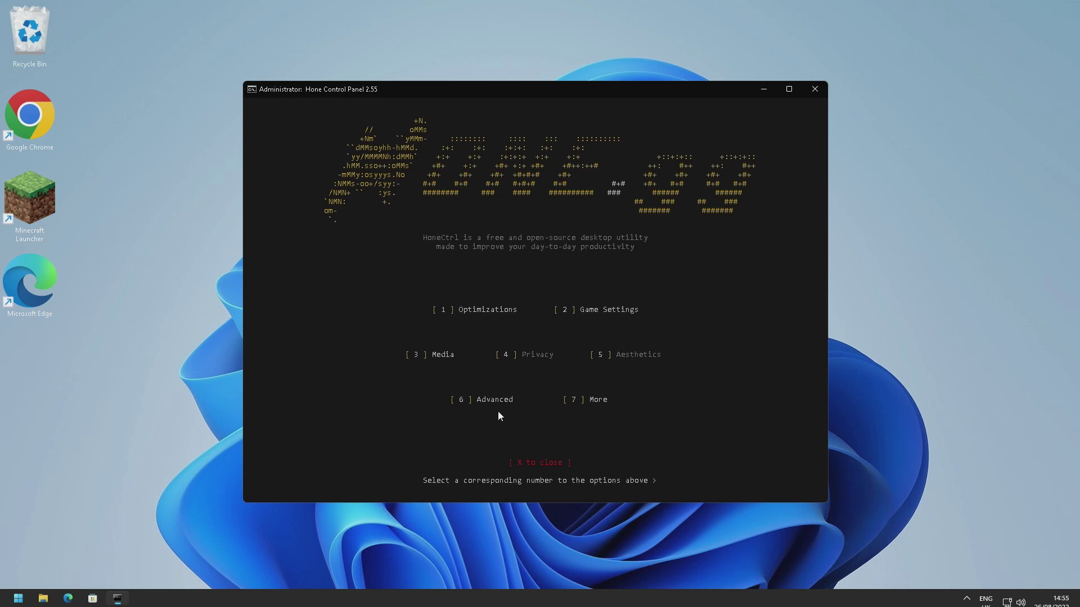
type("6")
key("Return")
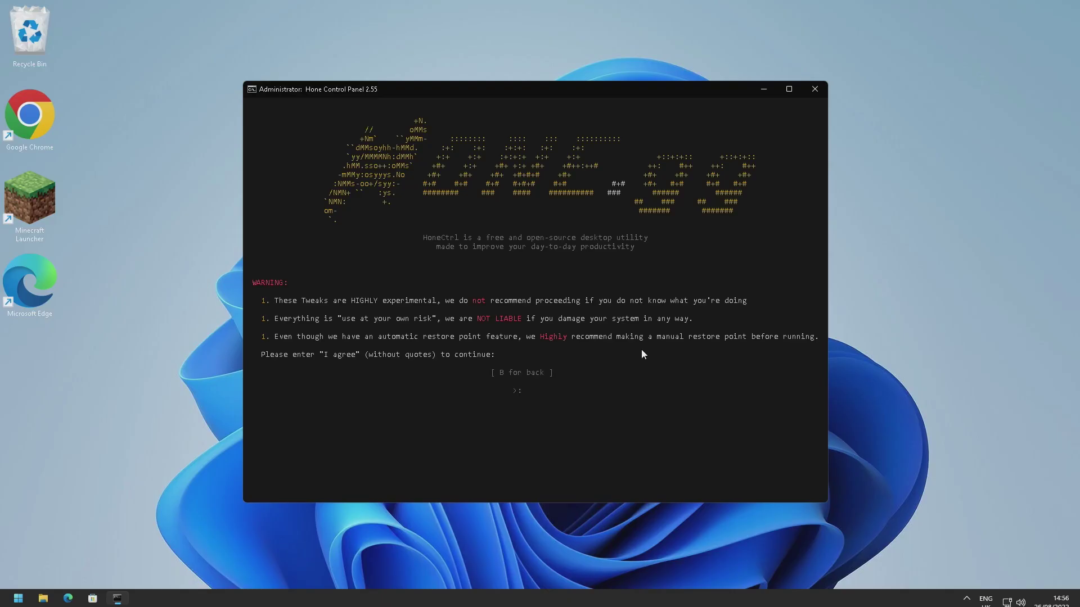
type("agree")
Accept the warning and turn Disable C-States (6) on, declining the restart.
key("Return")
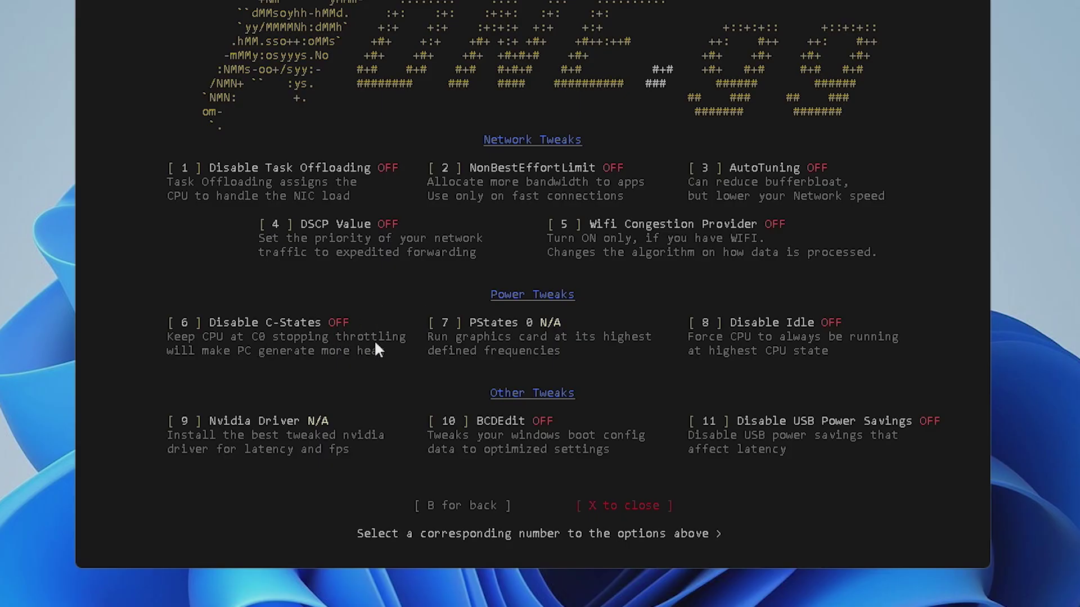
type("6")
key("Return")
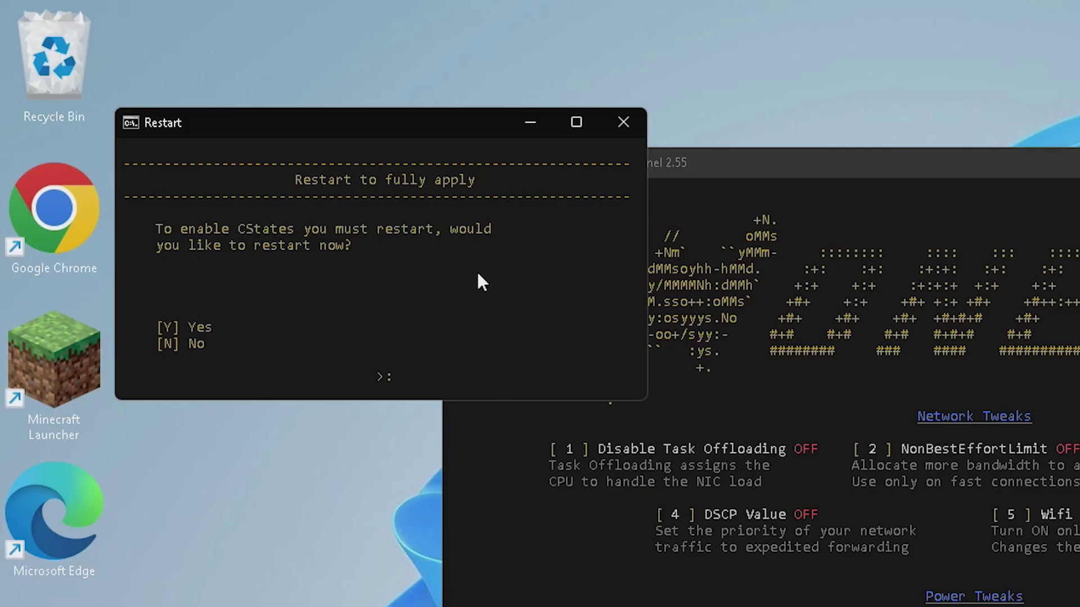
key("n")
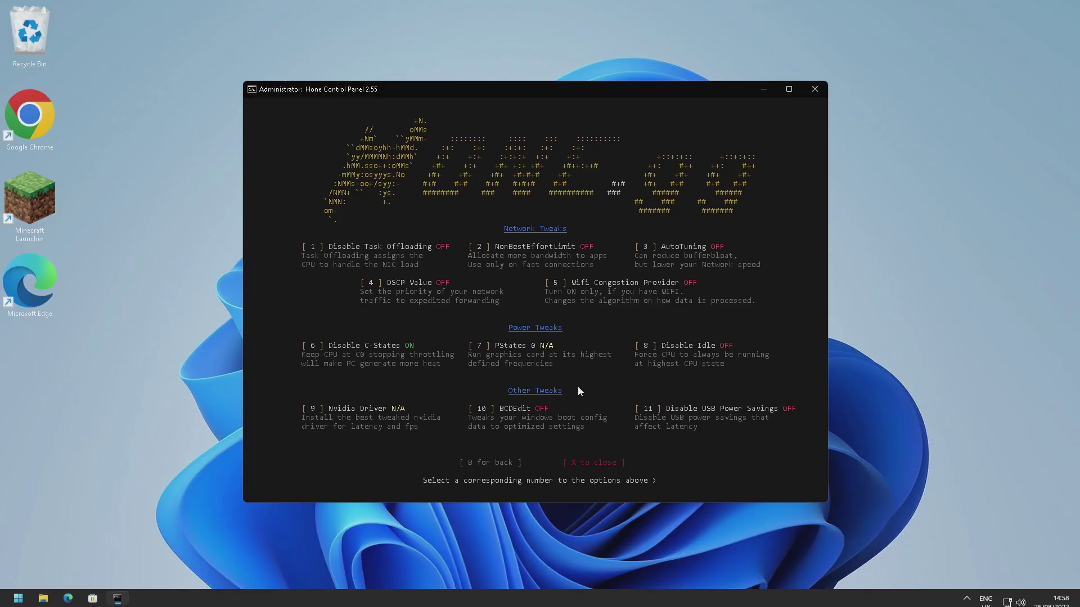
Try PStates 0 (7) without restarting, then turn Disable Idle (8) on.
key("7")
key("Return")
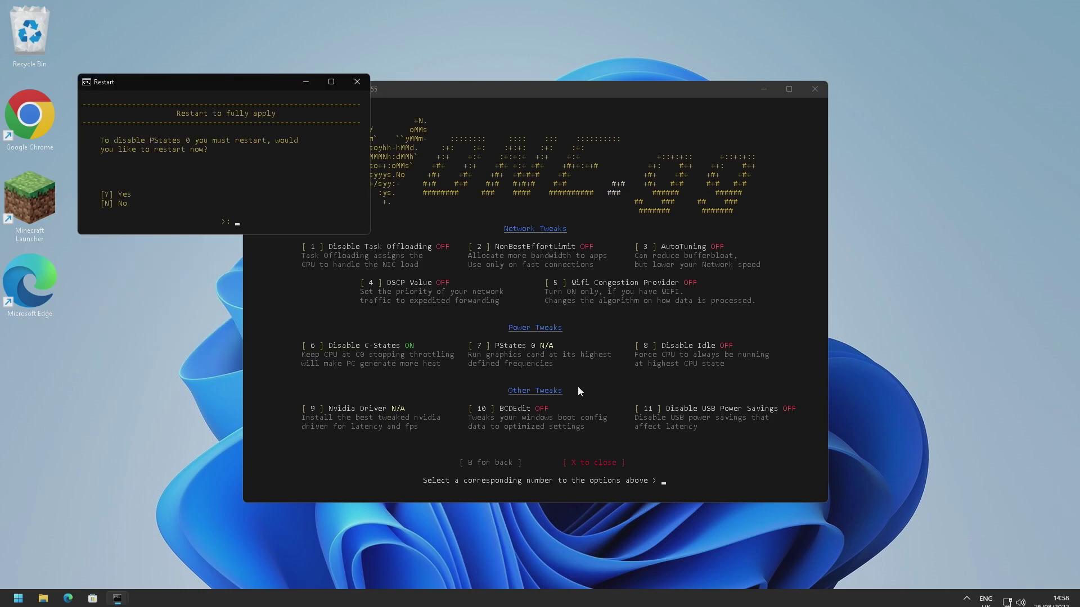
key("n")
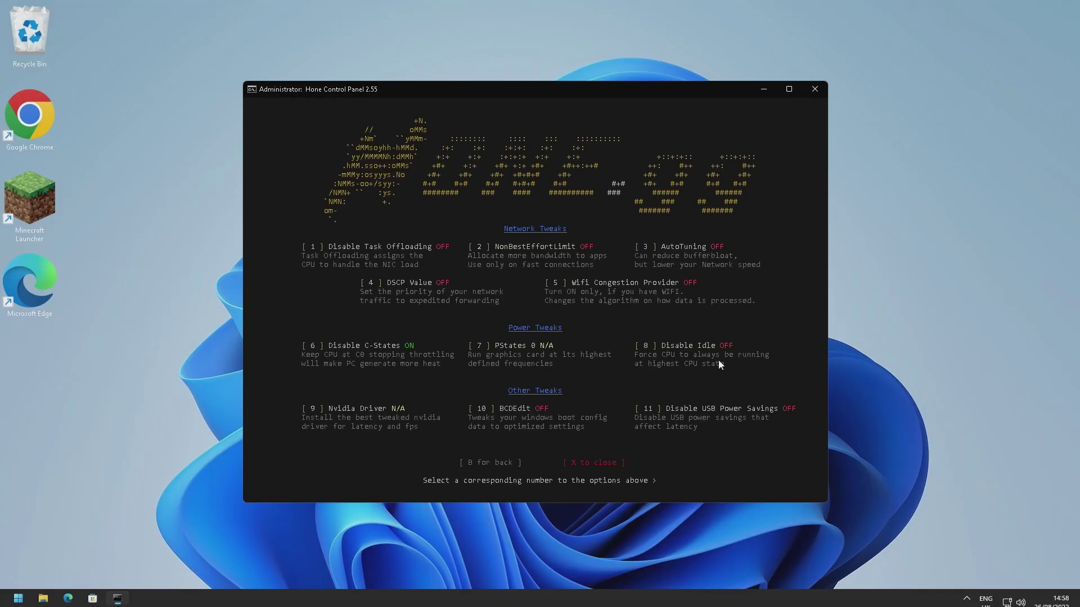
type("8")
key("Return")
View the More section (7), return to the main menu, and nudge the window up-left.
key("b")
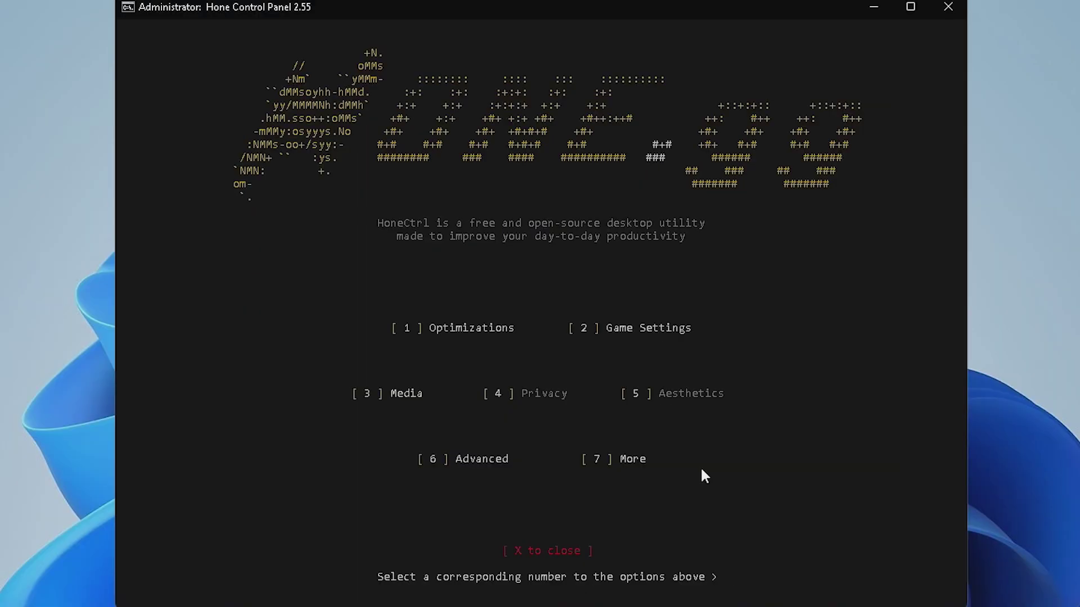
key("7")
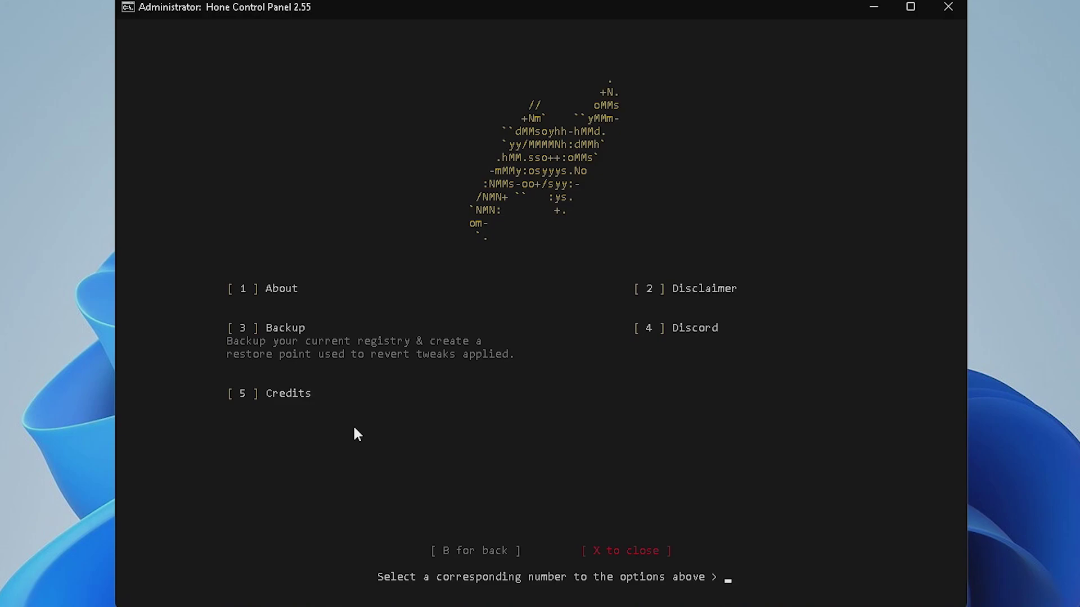
type("b")
key("Return")
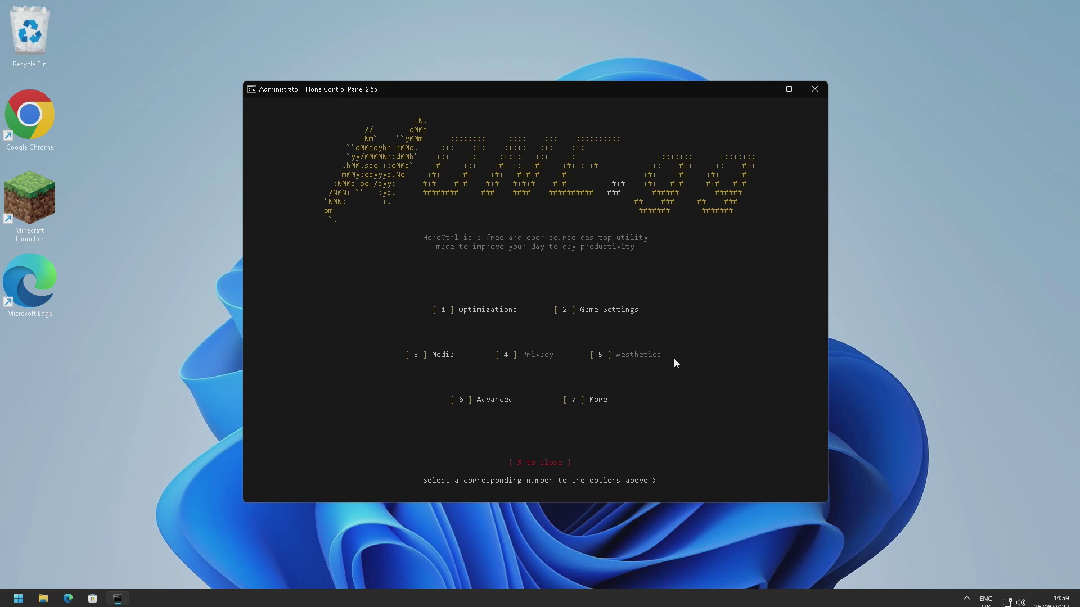
left_click_drag(587, 93, 580, 85)
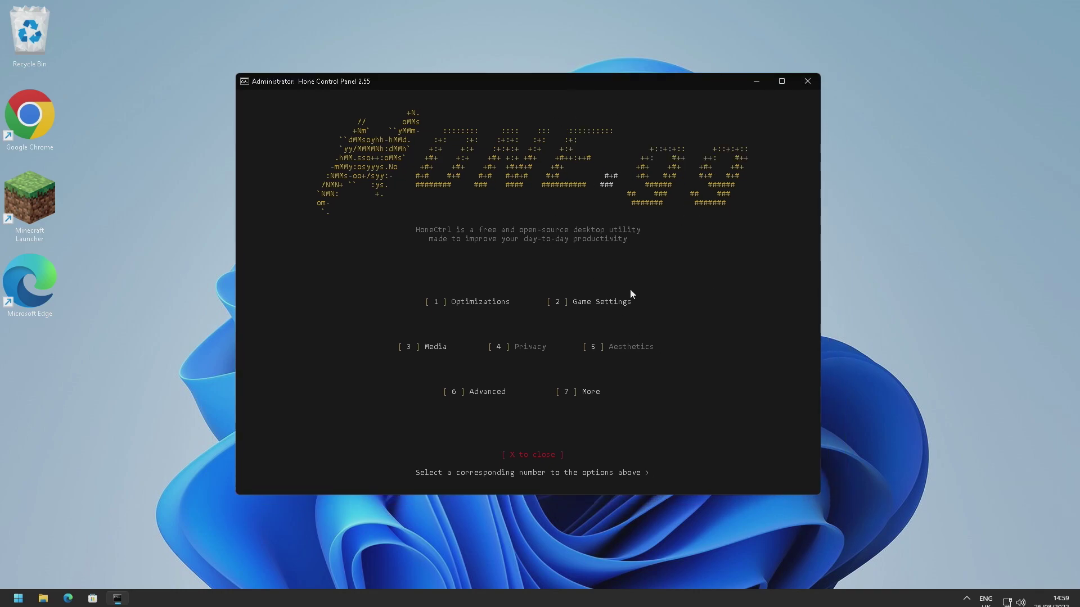
Close the Hone panel, view Start's power options, and move HoneCtrl-main beneath Microsoft Edge.
left_click(807, 81)
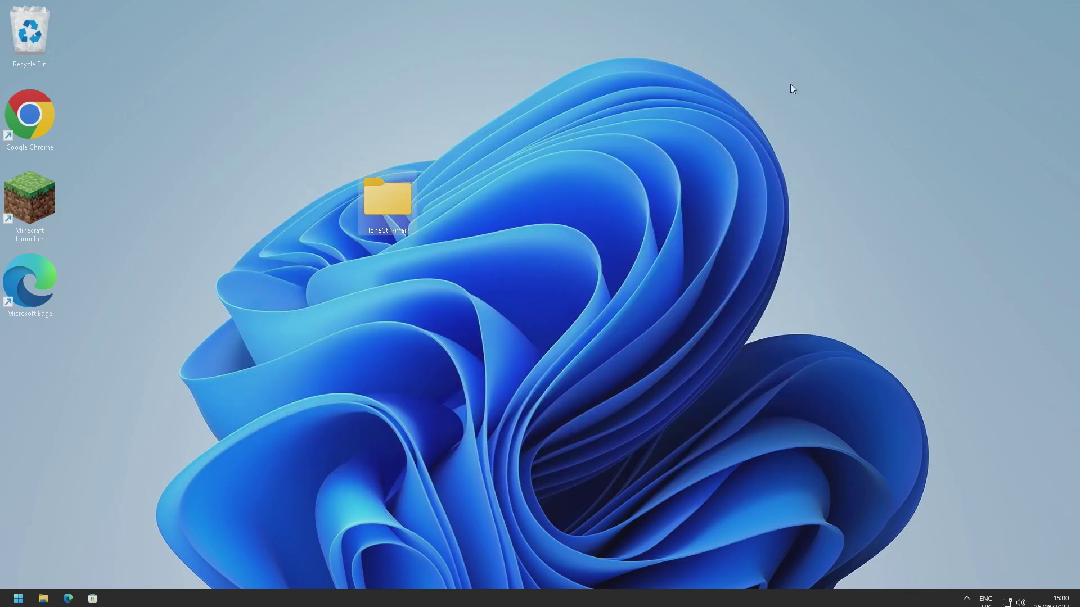
left_click(18, 598)
left_click(325, 564)
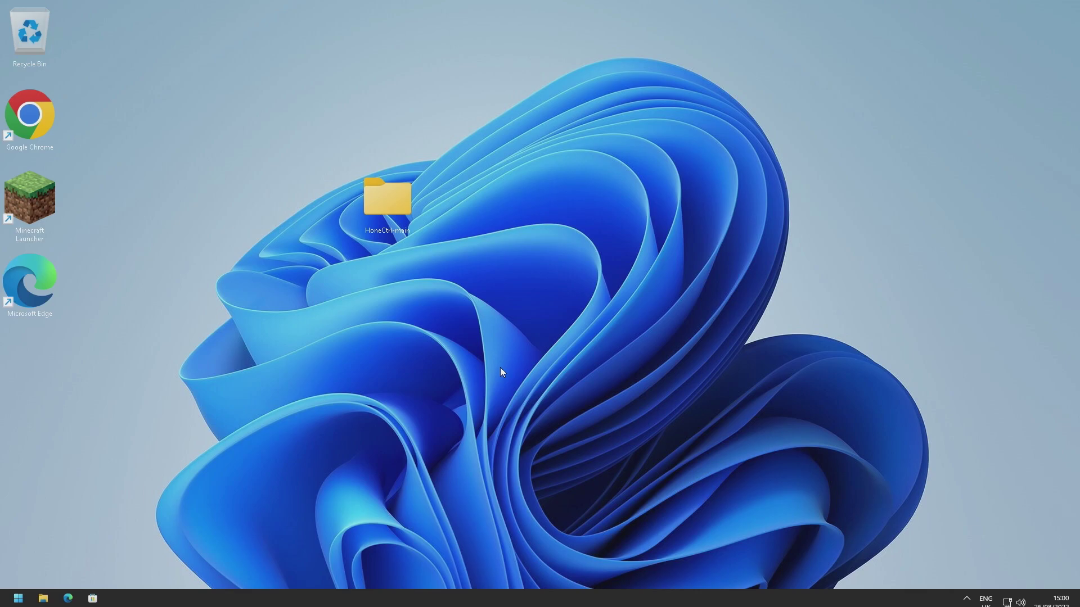
left_click_drag(389, 200, 103, 342)
left_click(445, 298)
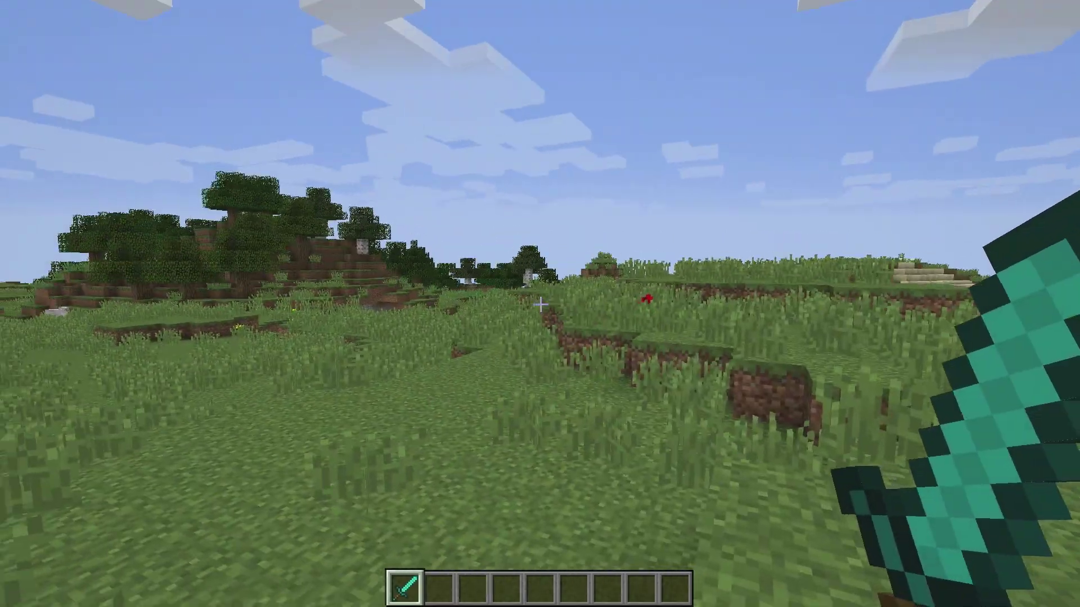
Swing the diamond sword a few times in the loaded world.
left_click(540, 304)
left_click(540, 304)
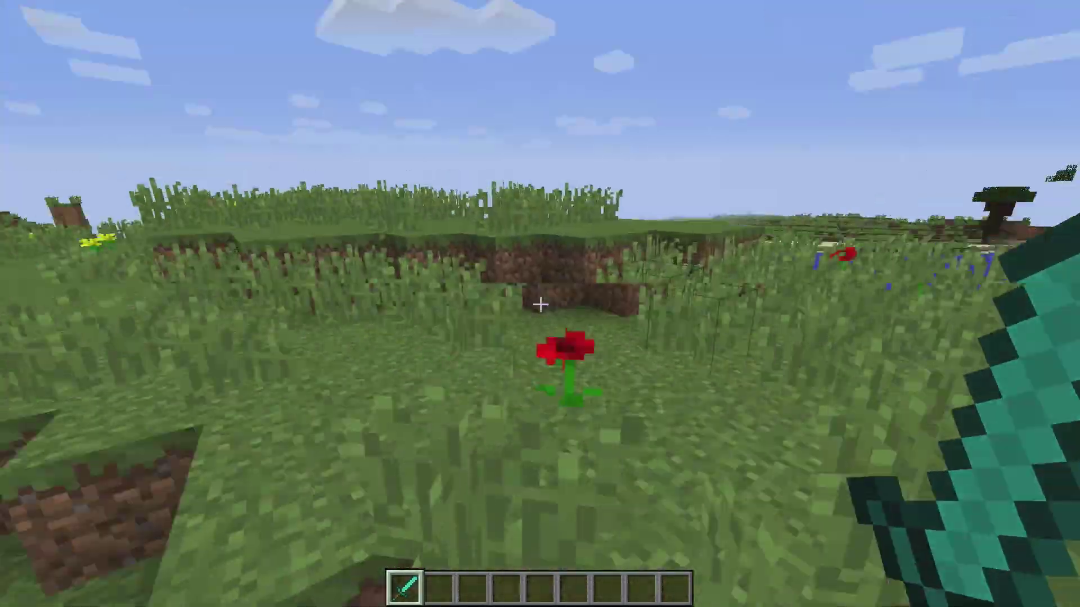
left_click(540, 304)
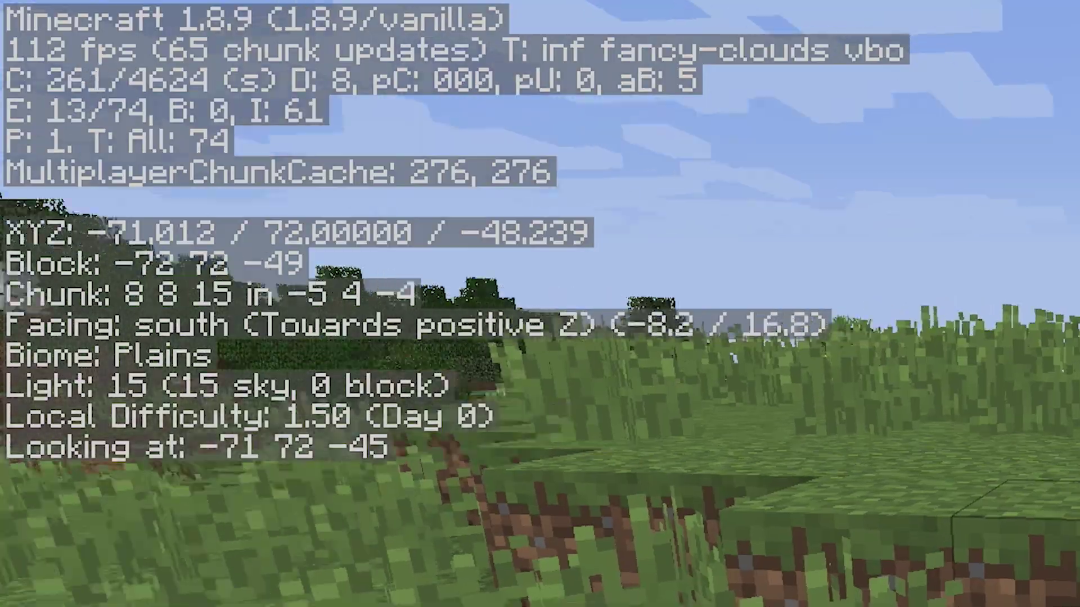
Walk across the plains watching the fps reading, then pause and open Options.
key("w")
key("w")
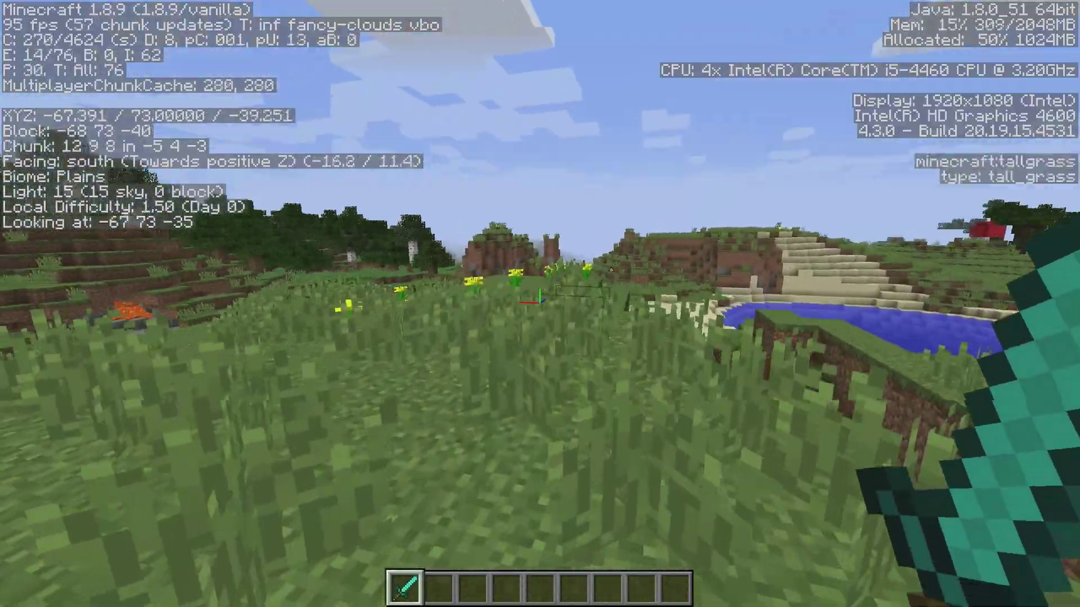
key("w")
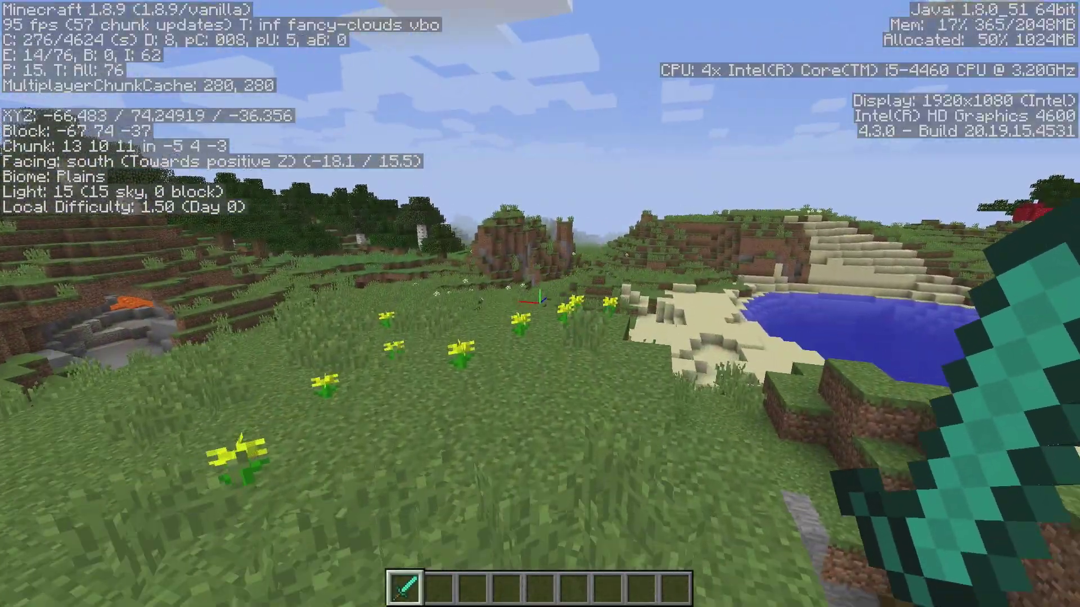
key("w")
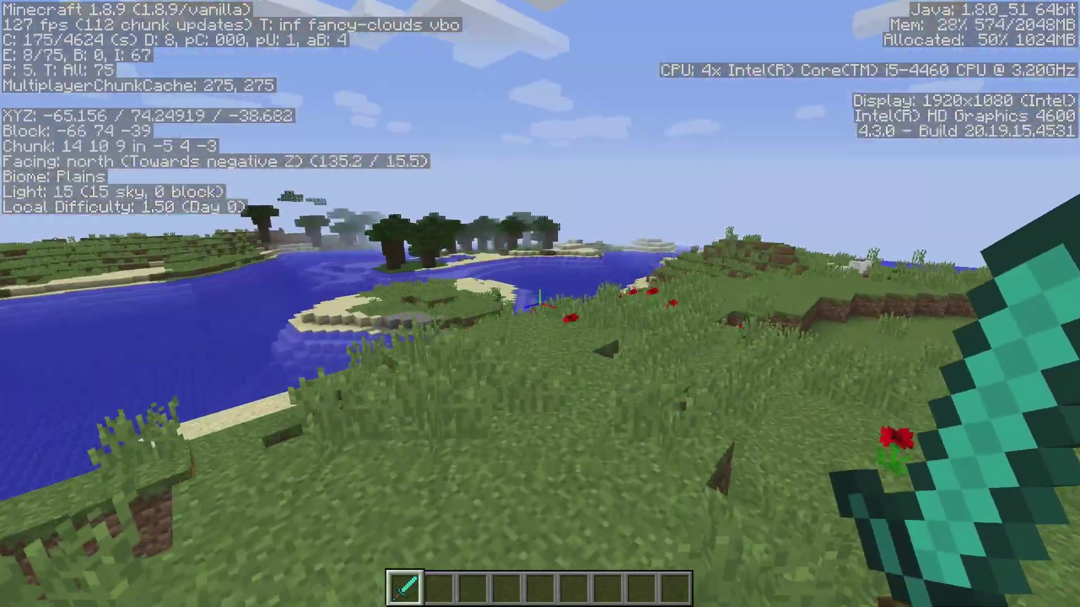
key("w")
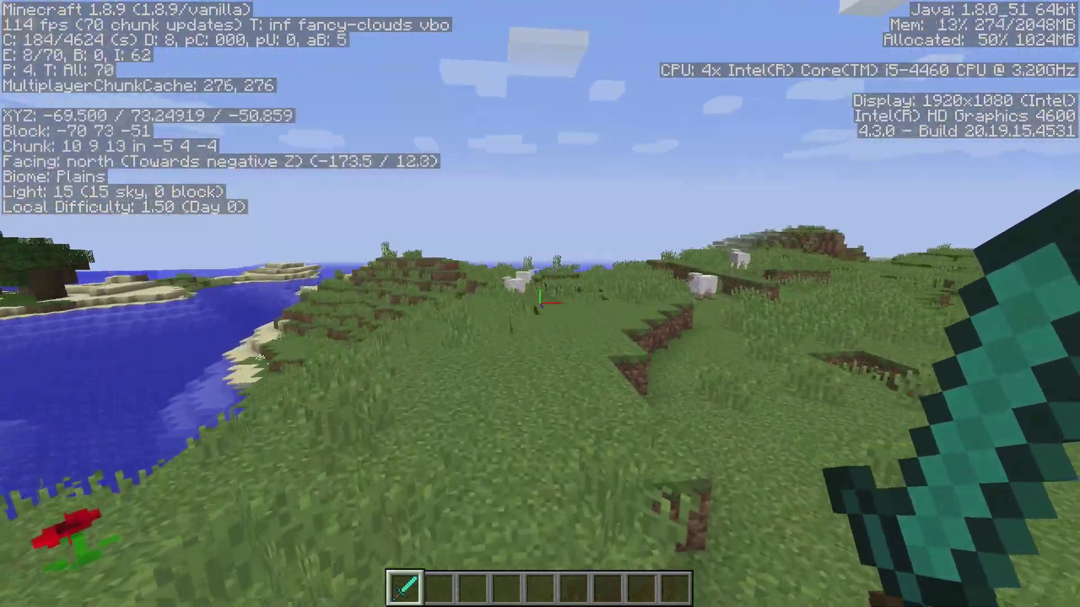
key("w")
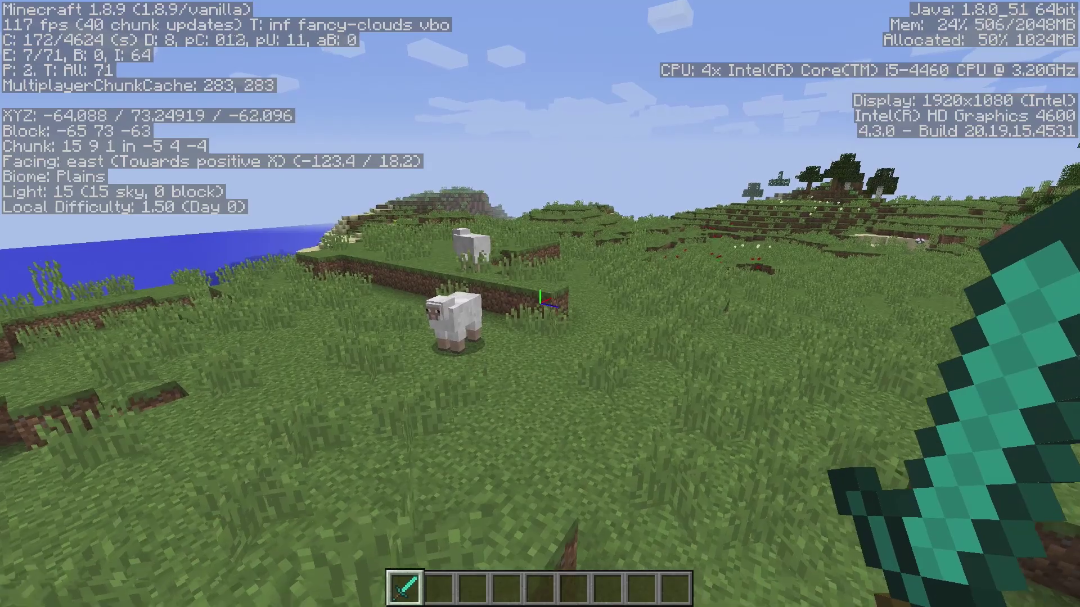
key("Escape")
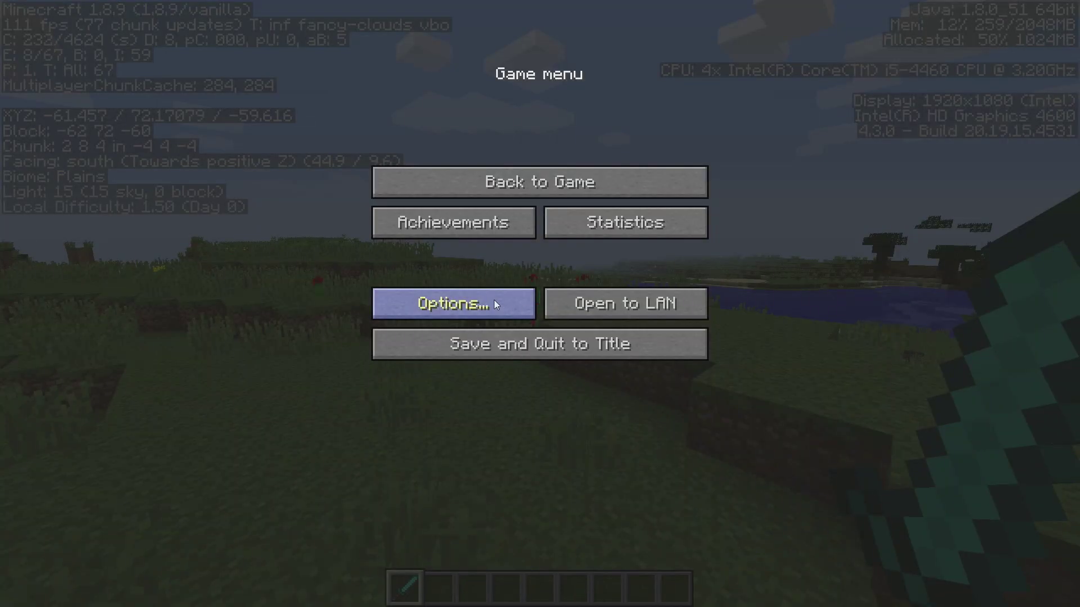
left_click(494, 300)
Set Max Framerate to Unlimited in Video Settings and return to the game.
left_click(451, 269)
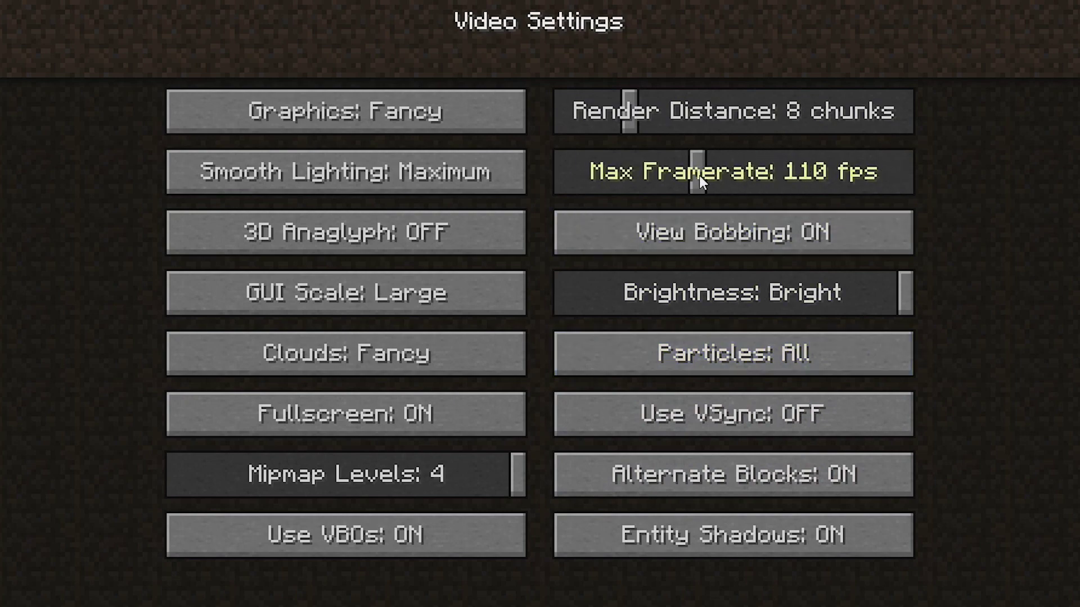
left_click_drag(699, 176, 1031, 157)
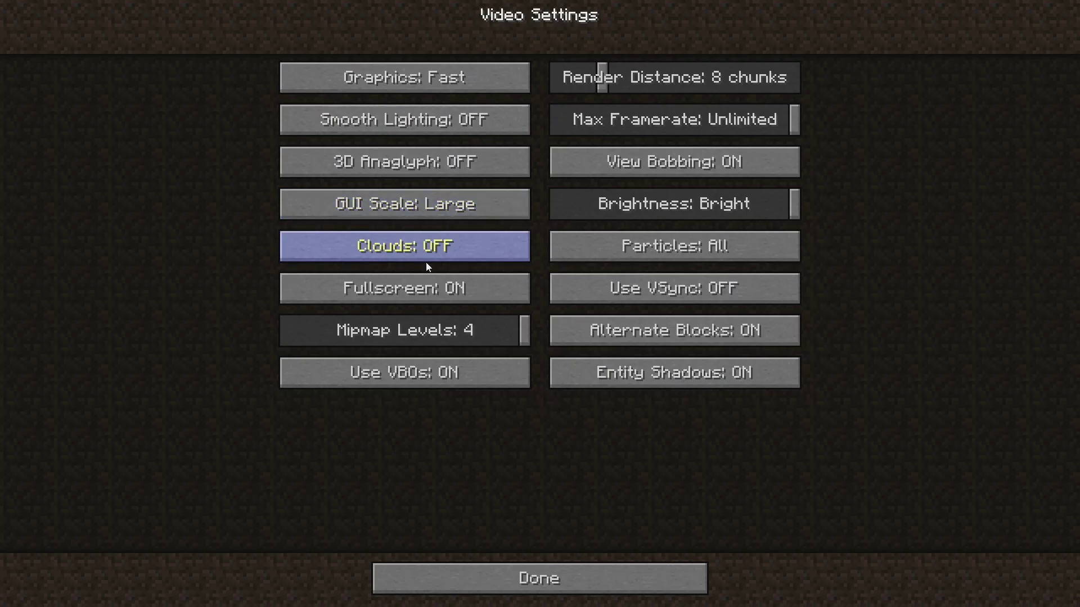
key("Escape")
Walk around testing the frame rate, then pause and switch the game to windowed with F11.
key("w")
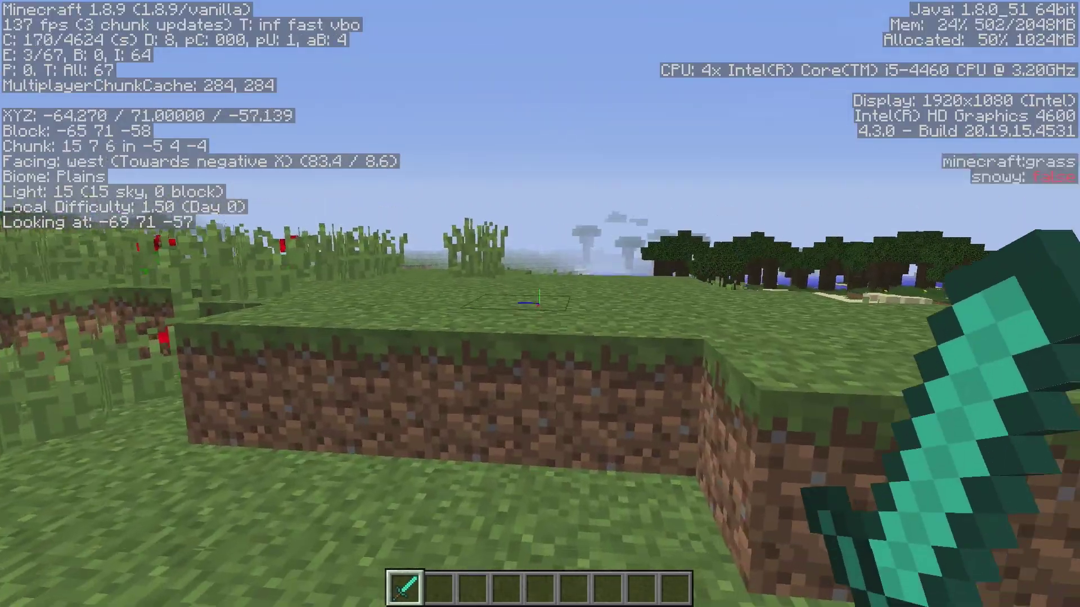
key("w")
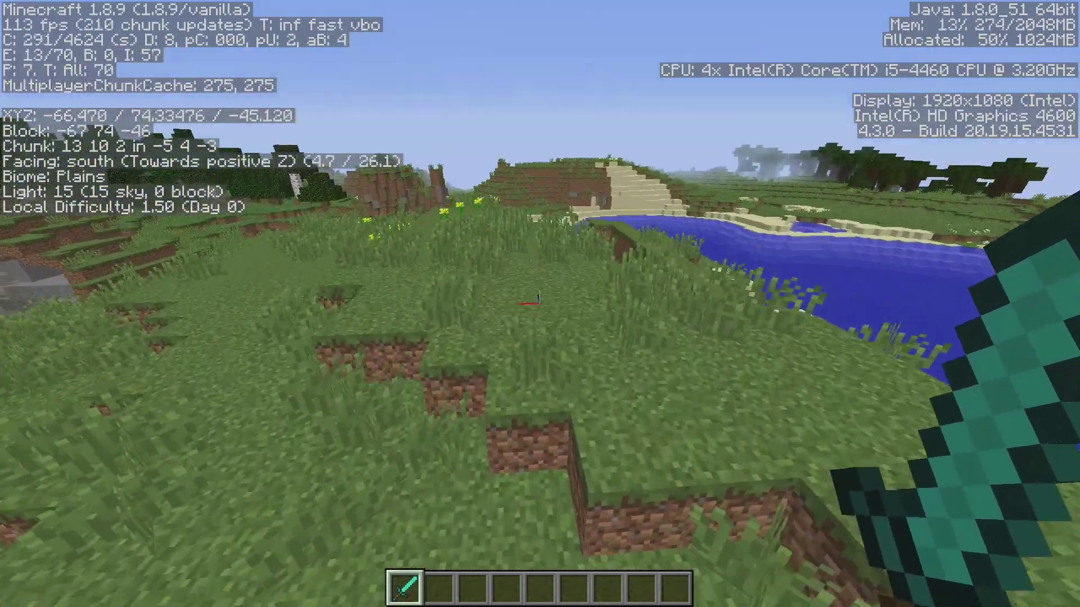
key("w")
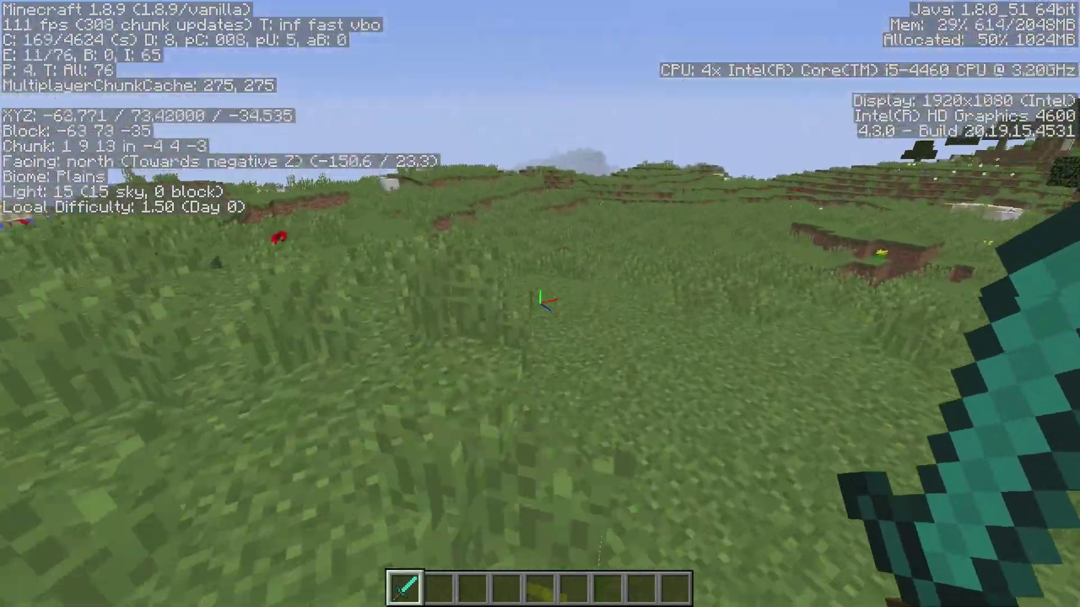
key("w")
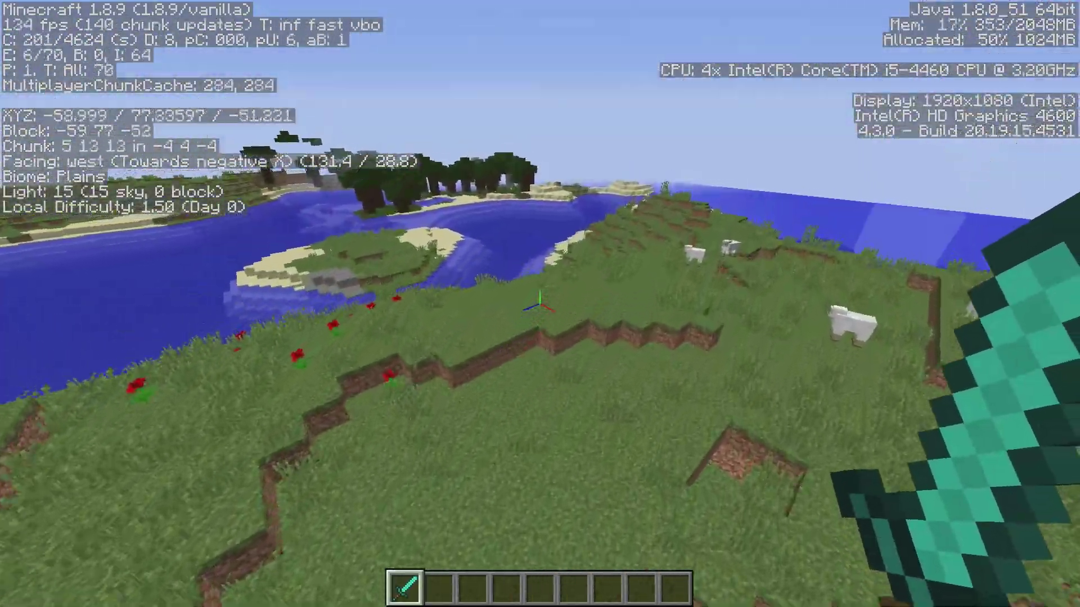
key("w")
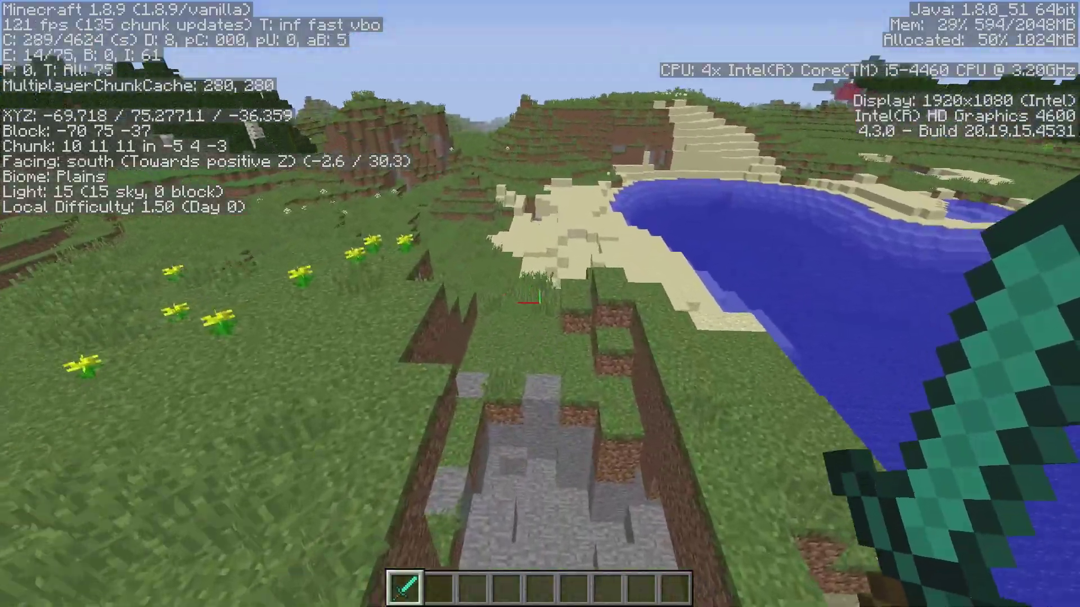
key("w")
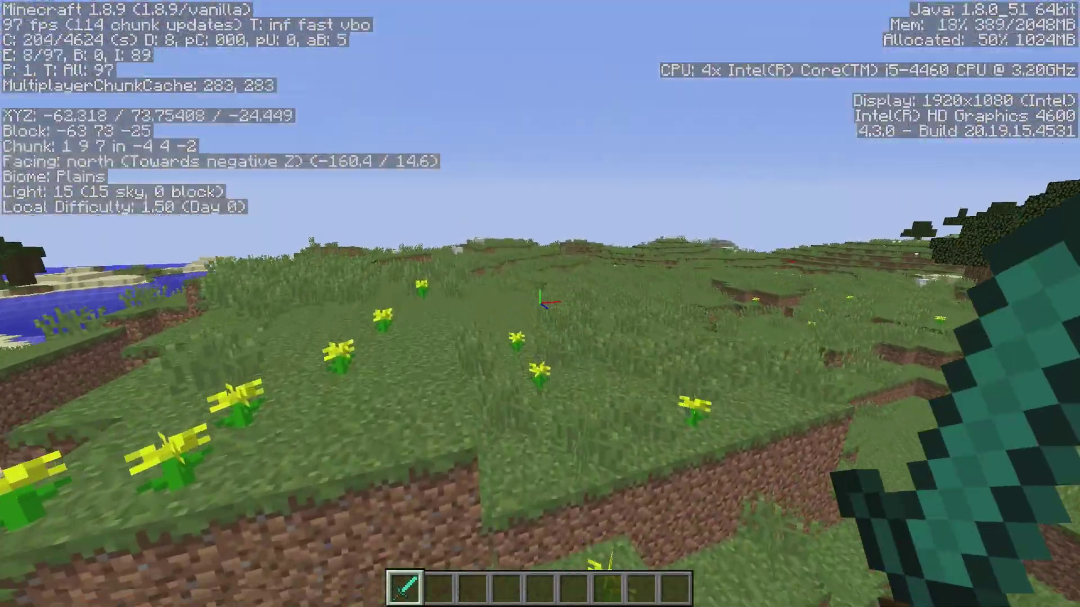
key("Escape")
key("F11")
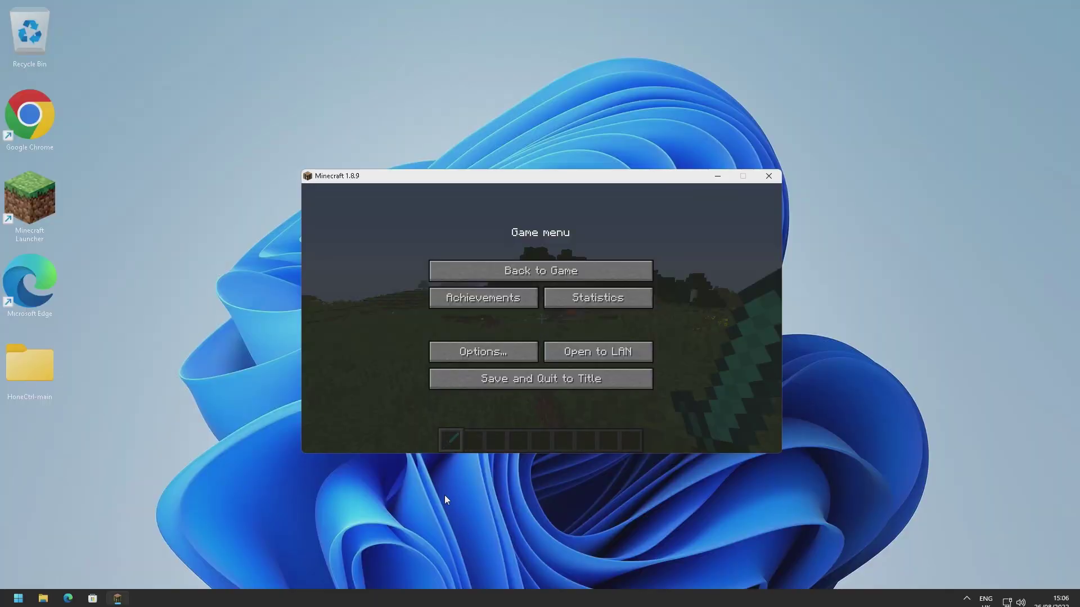
Open Task Manager beside Minecraft and find the Java process using about 70% CPU.
right_click(388, 600)
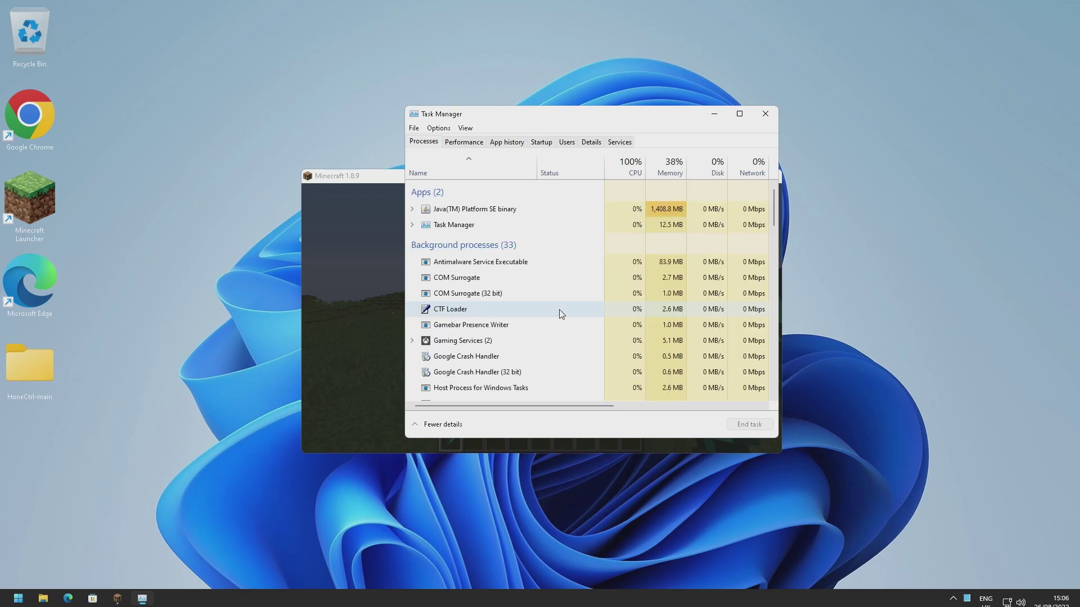
left_click_drag(786, 127, 702, 106)
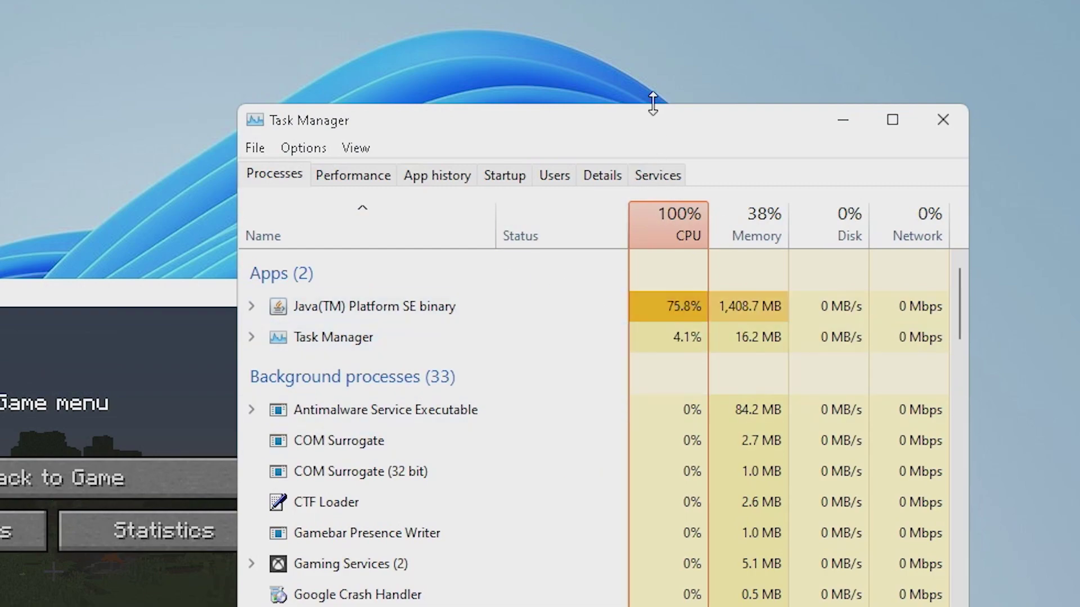
left_click_drag(652, 131, 629, 152)
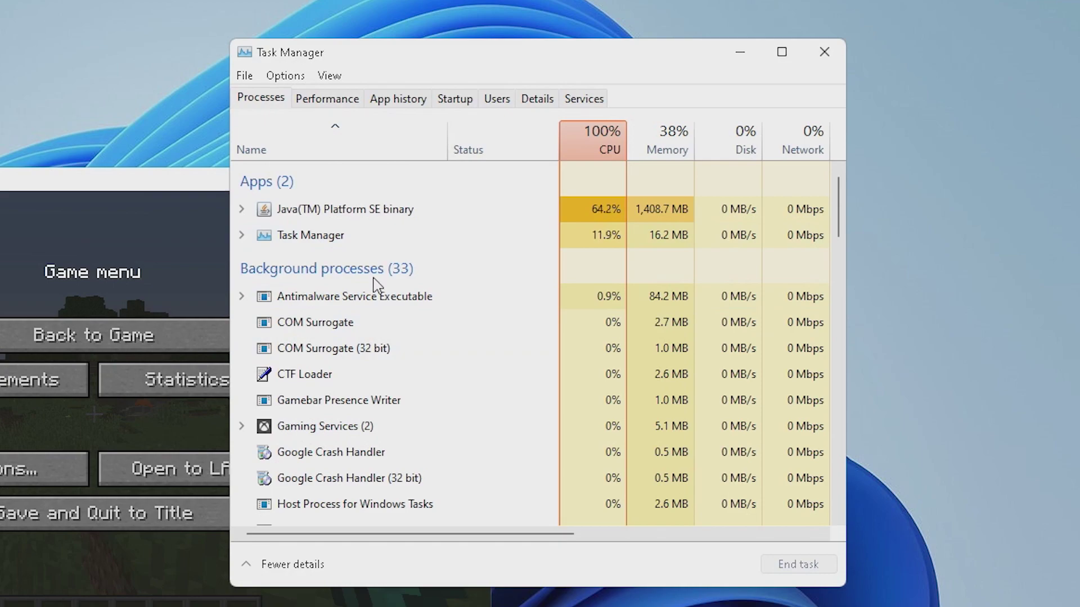
scroll(359, 338, "down", 5)
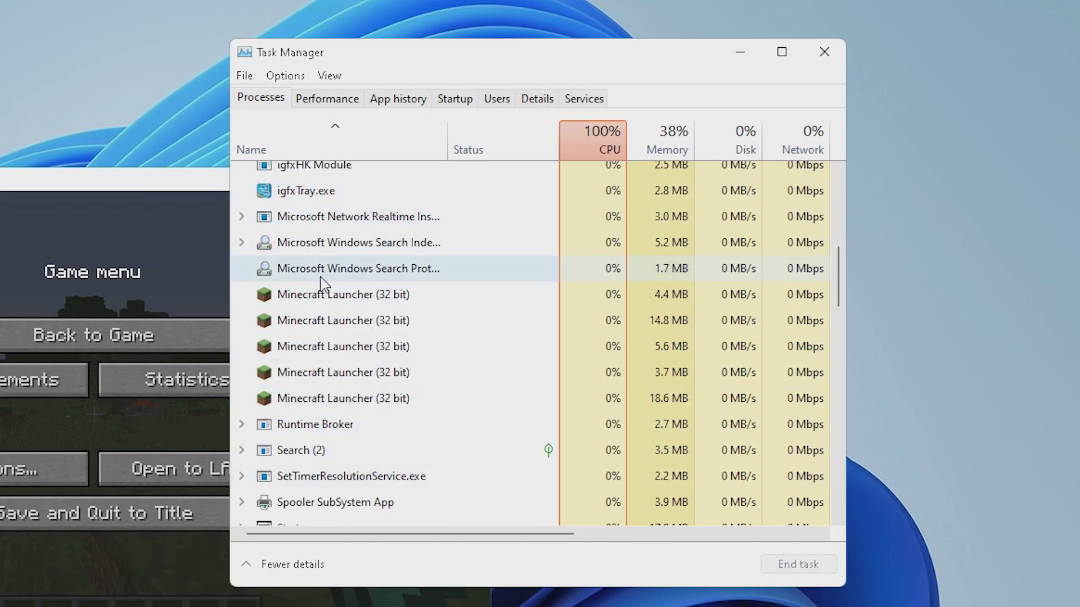
scroll(322, 283, "down", 8)
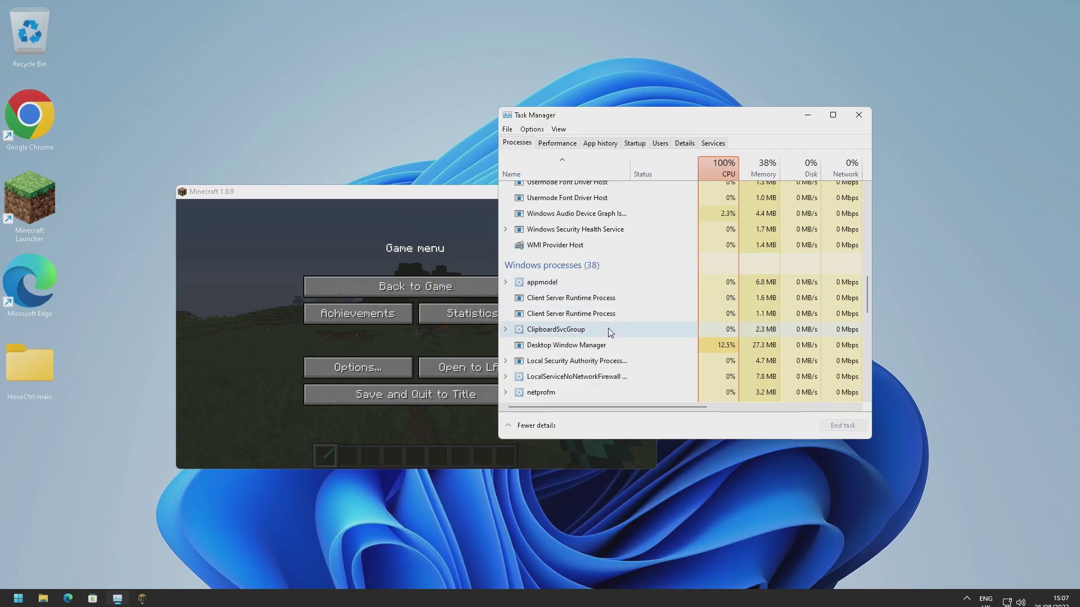
scroll(610, 326, "down", 6)
scroll(625, 315, "up", 7)
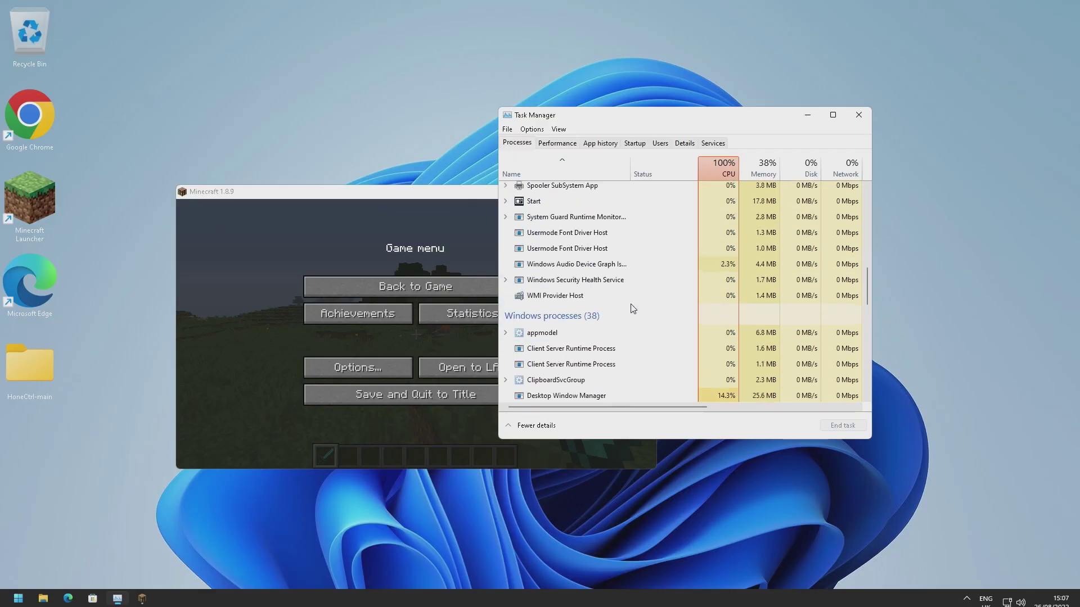
scroll(633, 309, "up", 5)
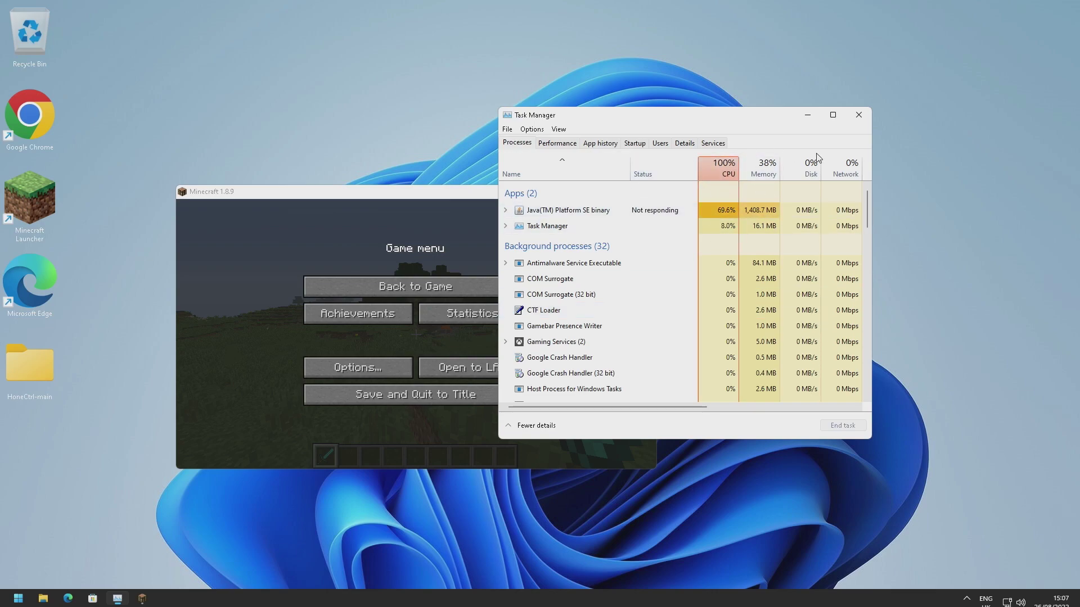
Close Task Manager, recentre the Minecraft window, resume play and toggle the F3 overlay on and off.
left_click(858, 116)
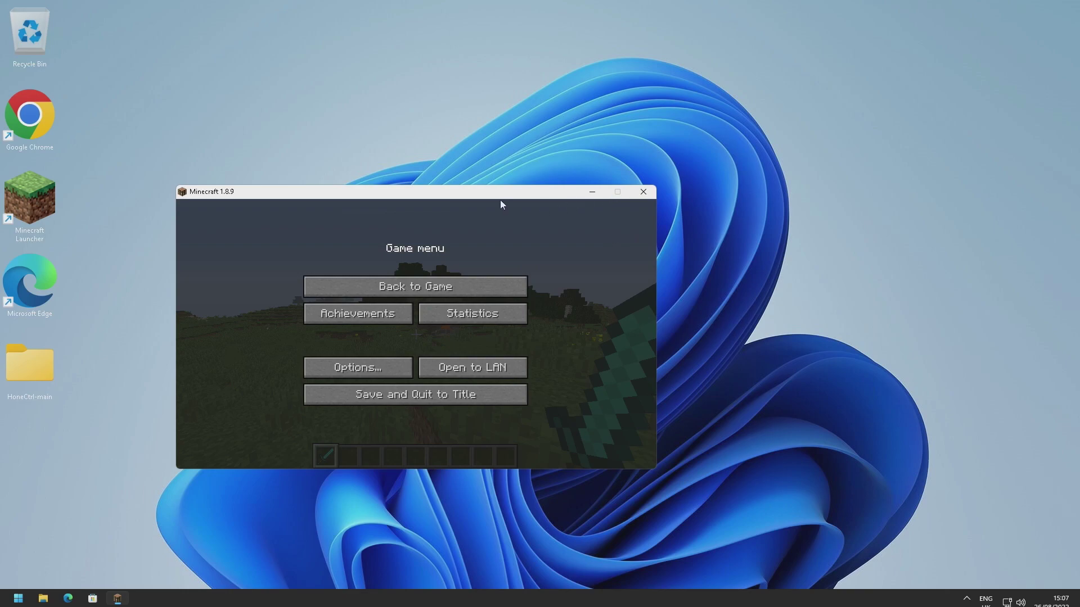
left_click_drag(613, 179, 592, 169)
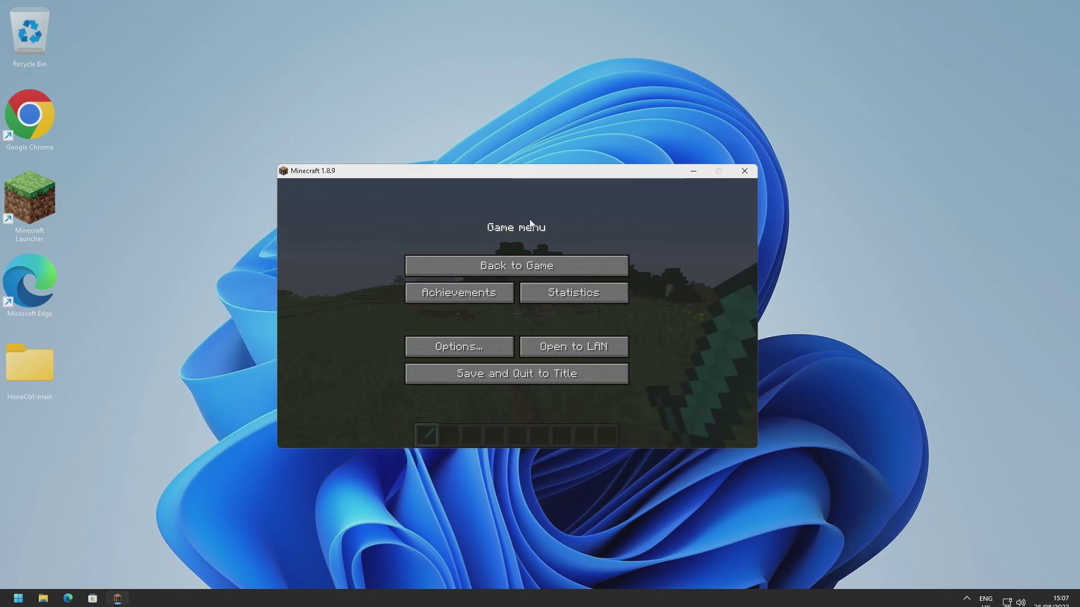
left_click(539, 266)
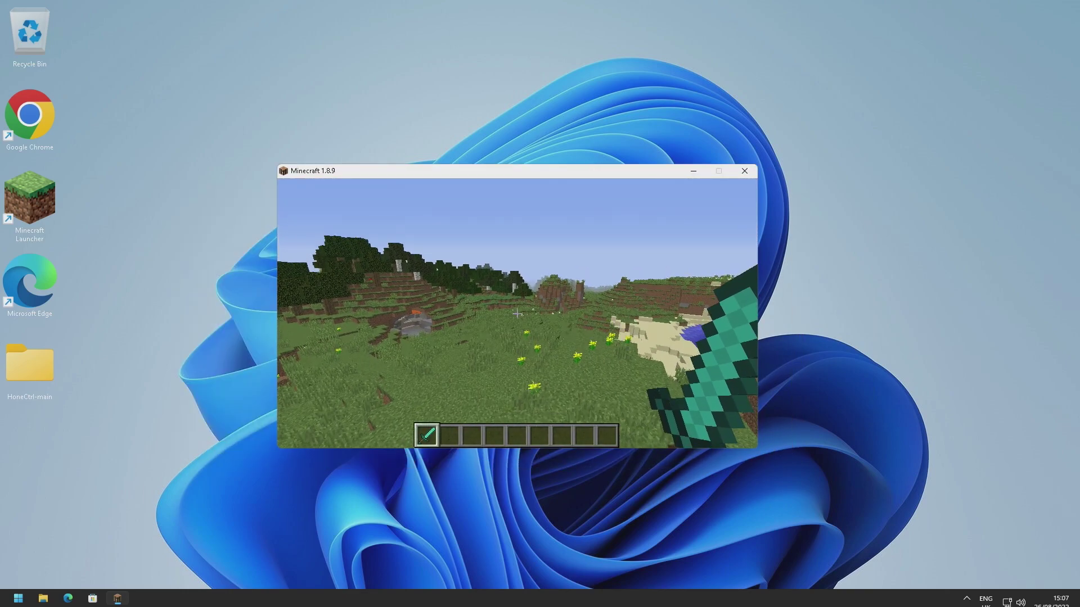
key("w")
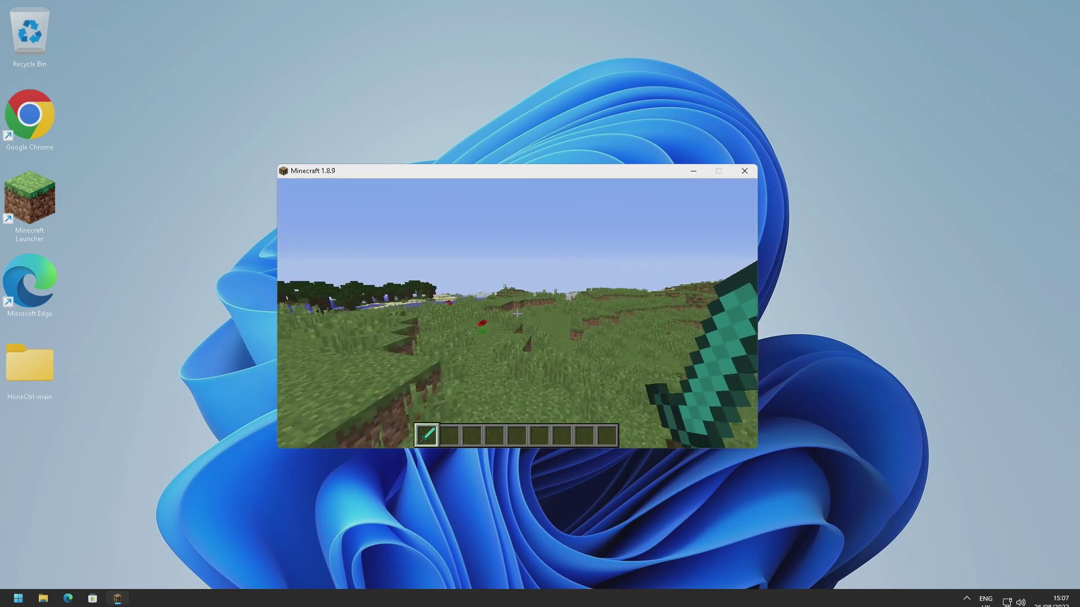
key("F3")
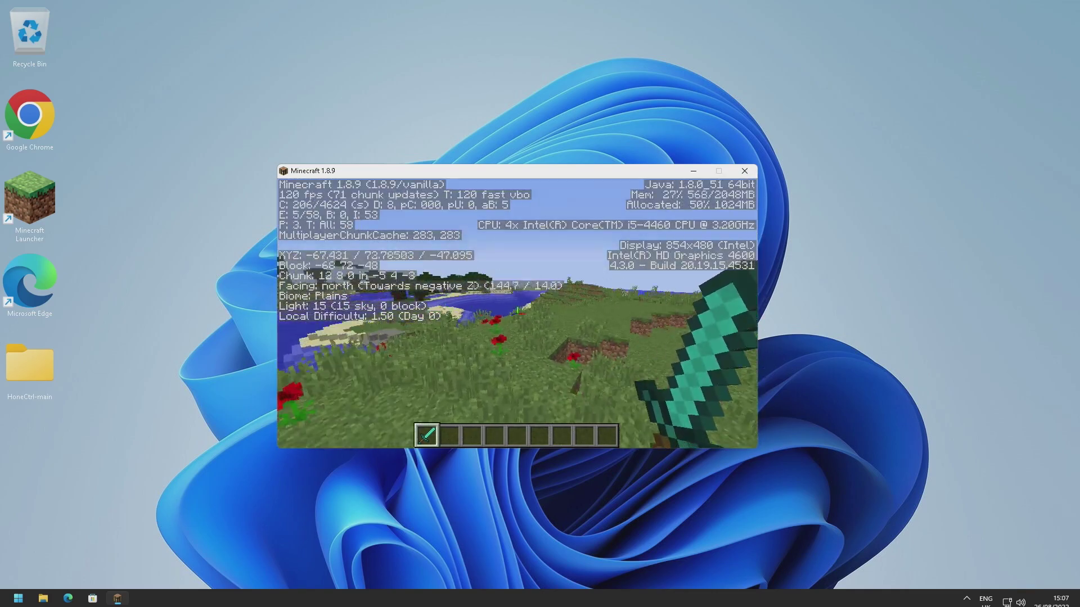
key("F3")
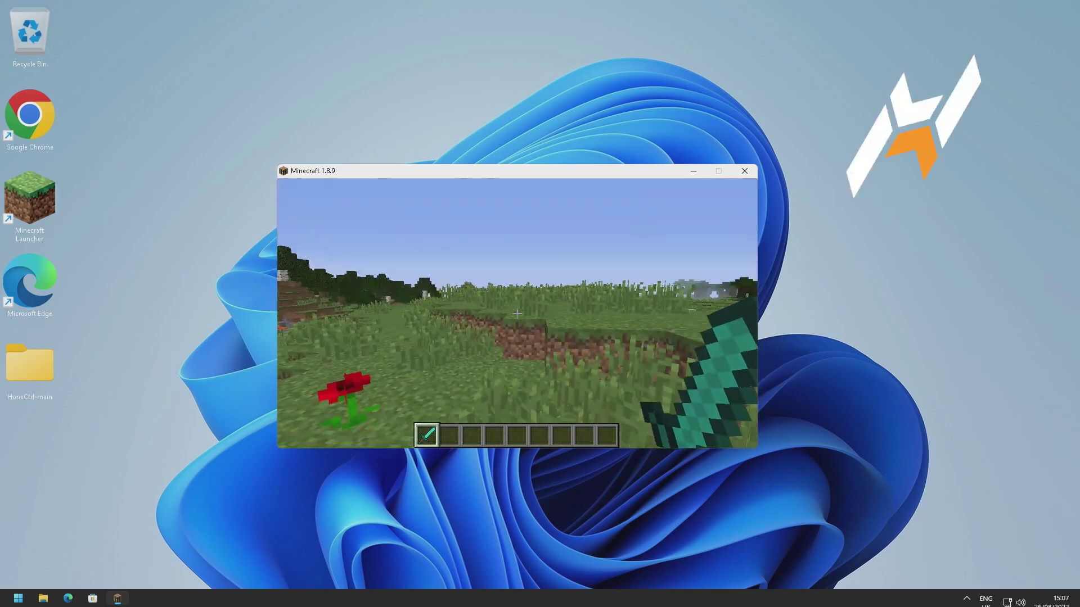
Fight the opponent with Iron Sword hits and Fishing Rod casts, bringing them to 2 health.
left_click(517, 314)
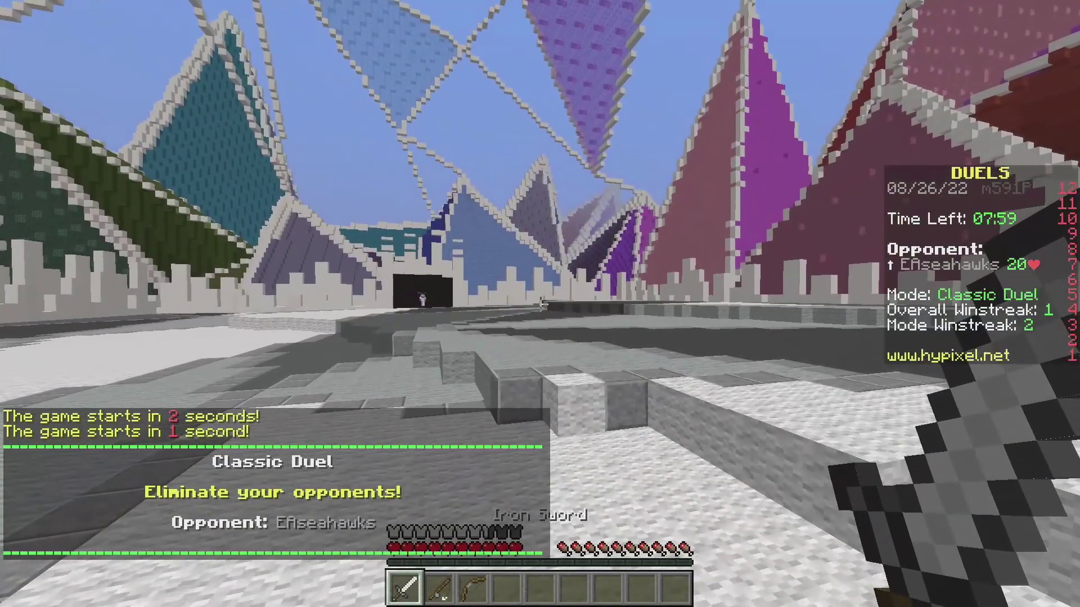
key("2")
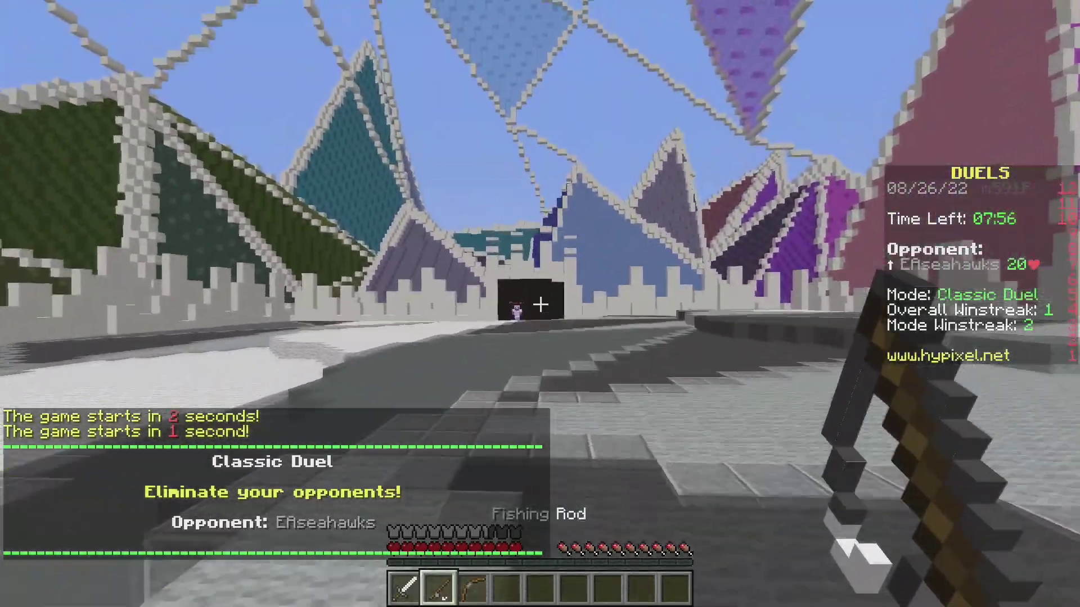
key("1")
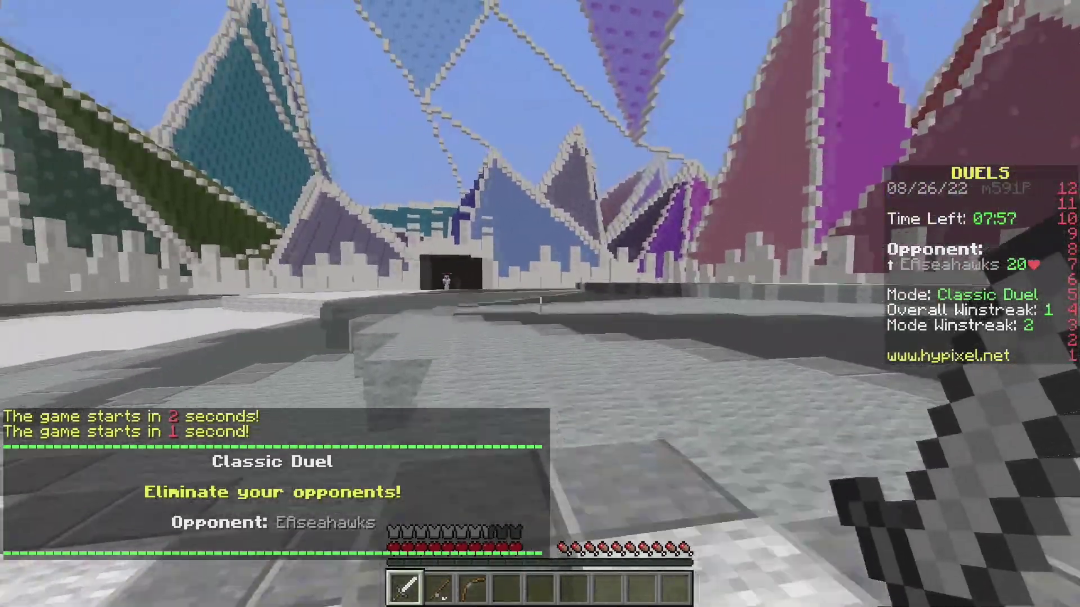
key("2")
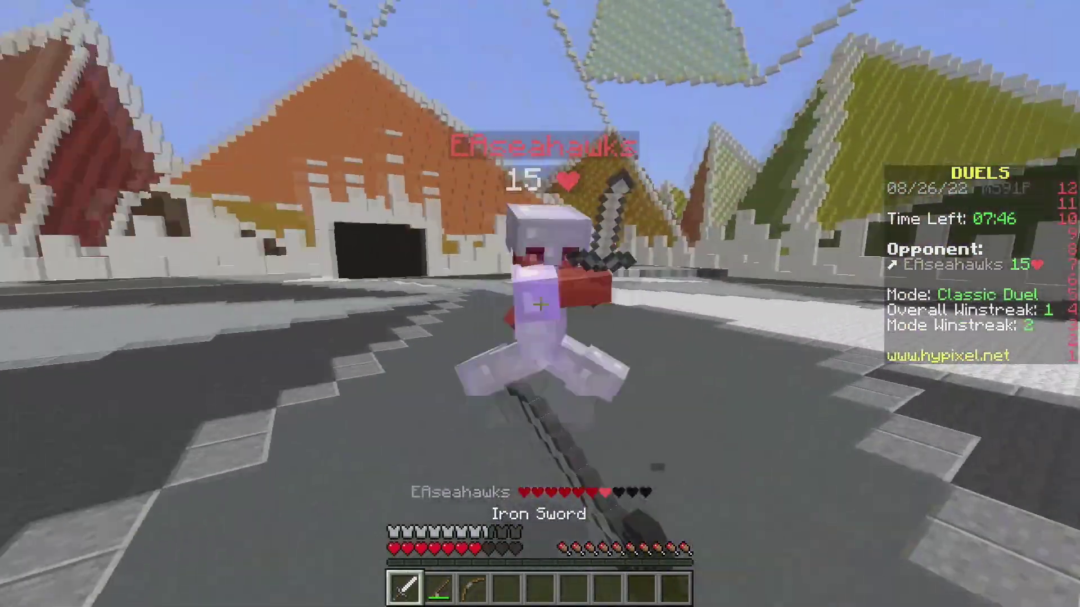
key("2")
right_click(540, 304)
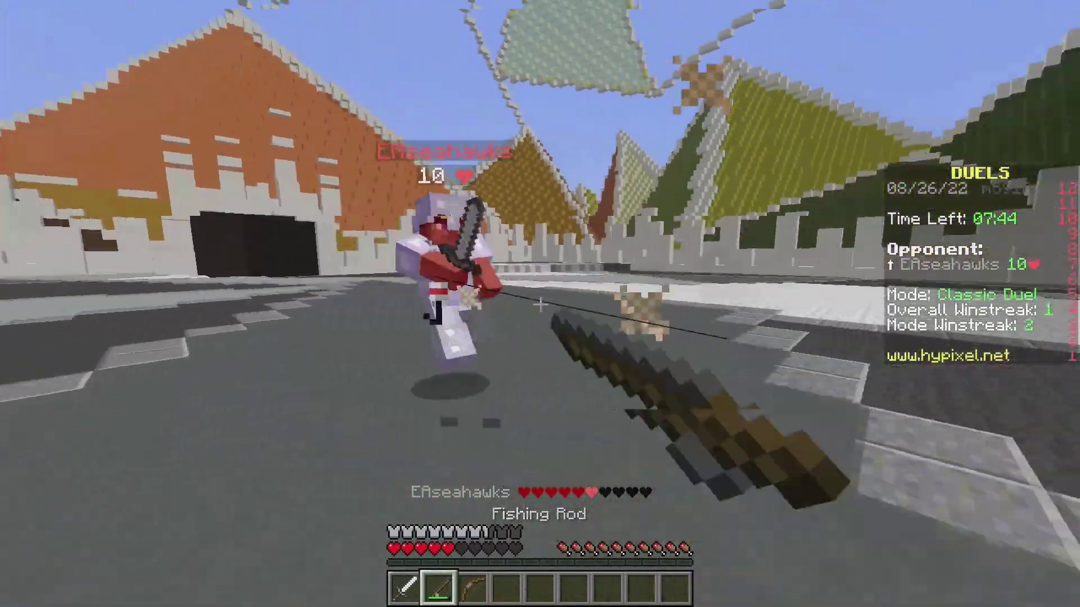
key("1")
left_click(540, 304)
left_click(540, 304)
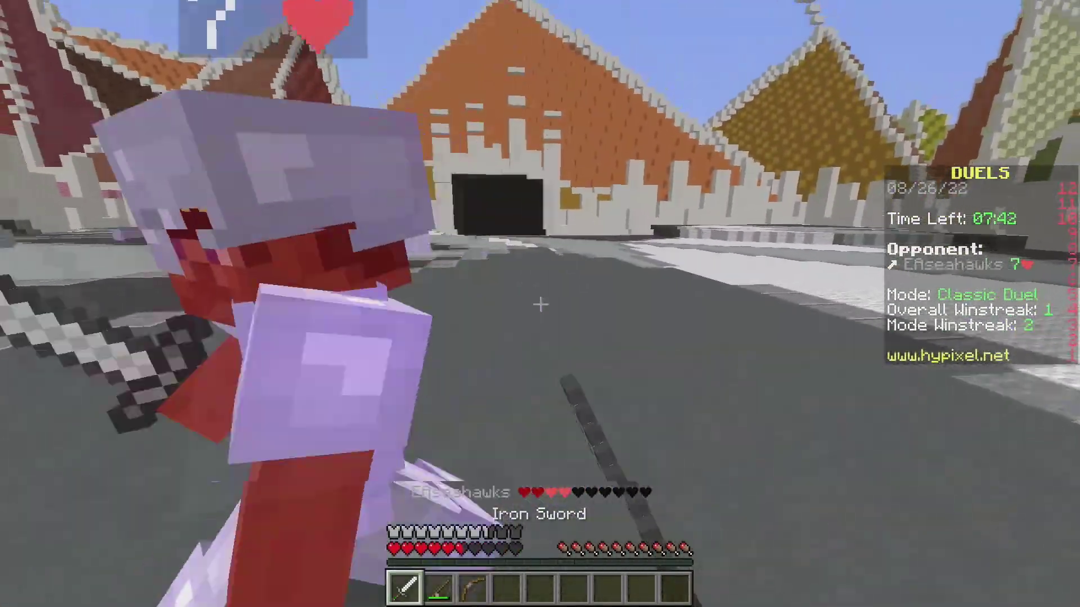
left_click(540, 304)
Hook the opponent with the rod, shoot the bow, and finish them with the Iron Sword.
key("2")
right_click(540, 303)
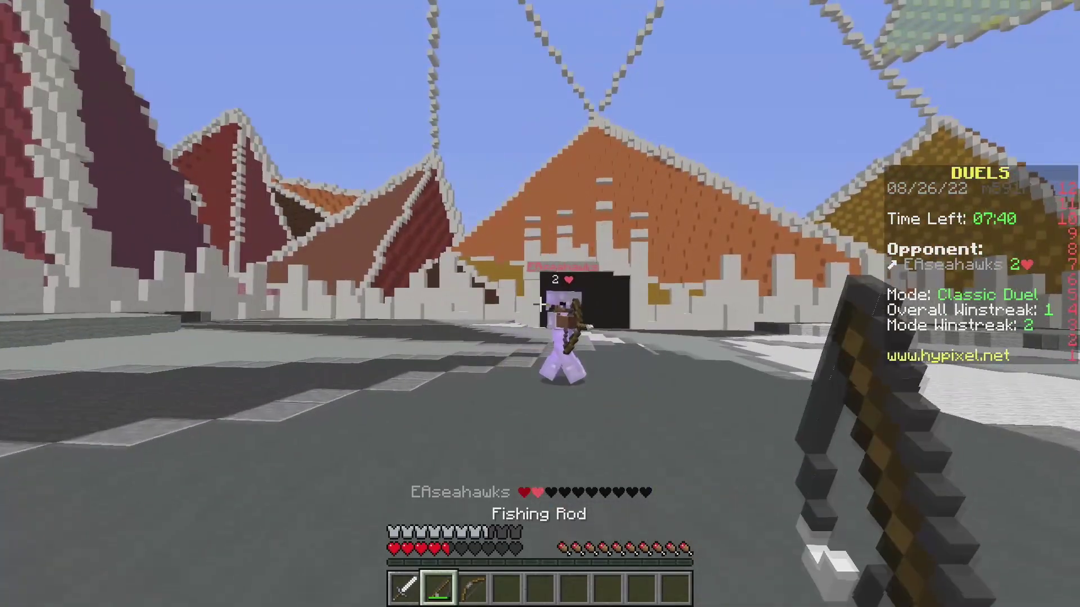
key("3")
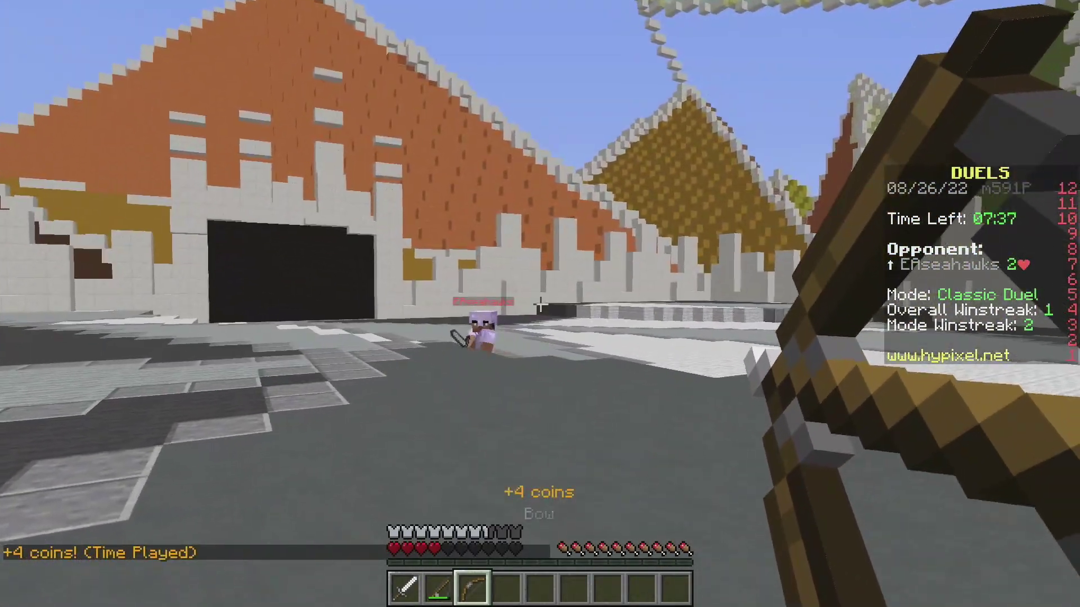
right_click(540, 304)
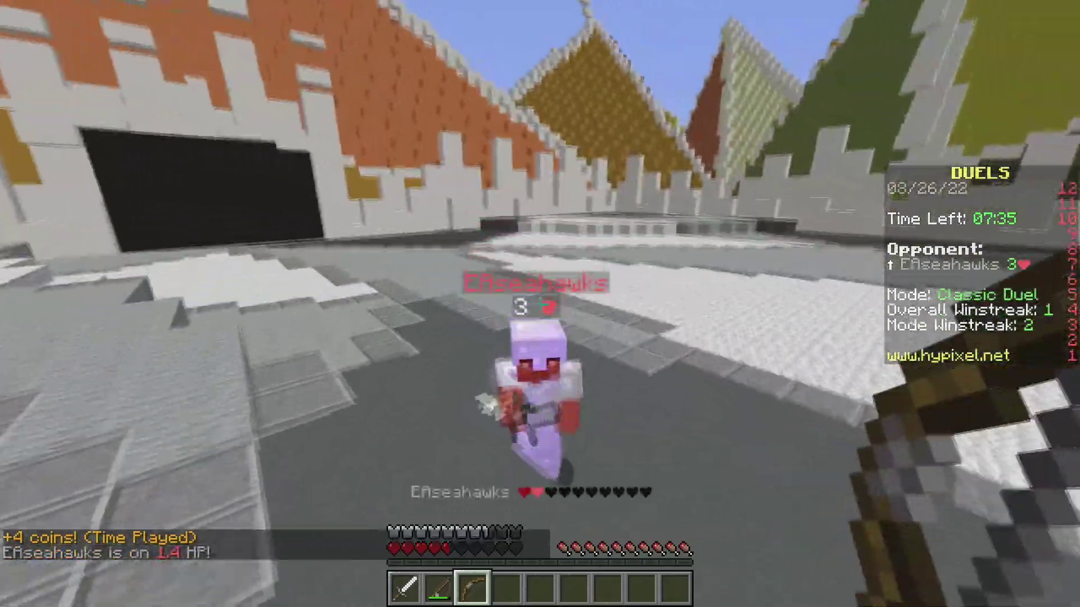
key("1")
left_click(540, 304)
left_click(540, 304)
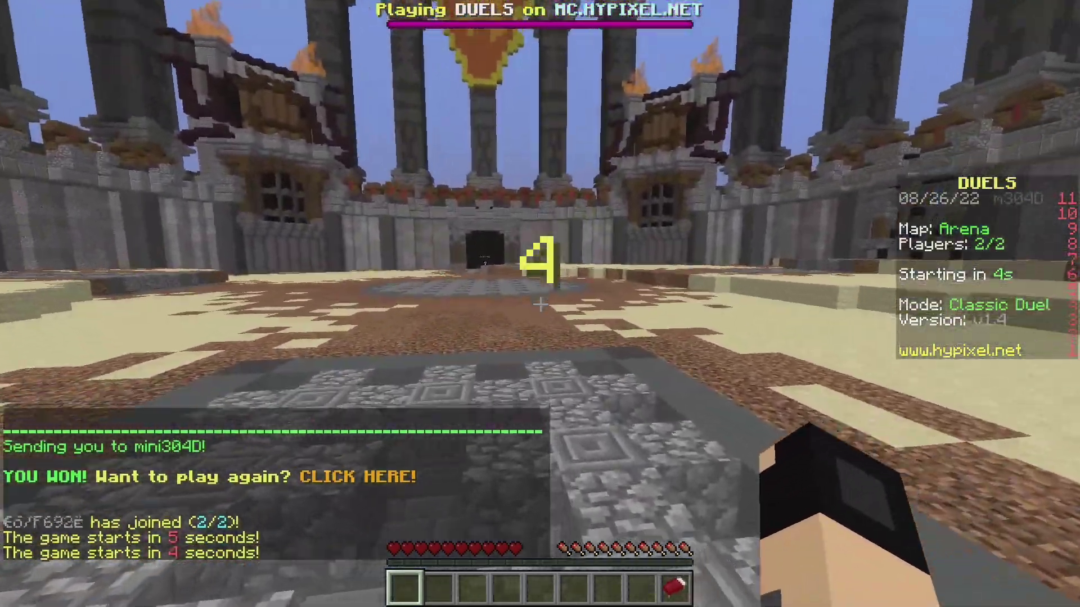
Open the new duel with a rod cast, then sword hits to drop the opponent to 4 health.
key("2")
right_click(540, 303)
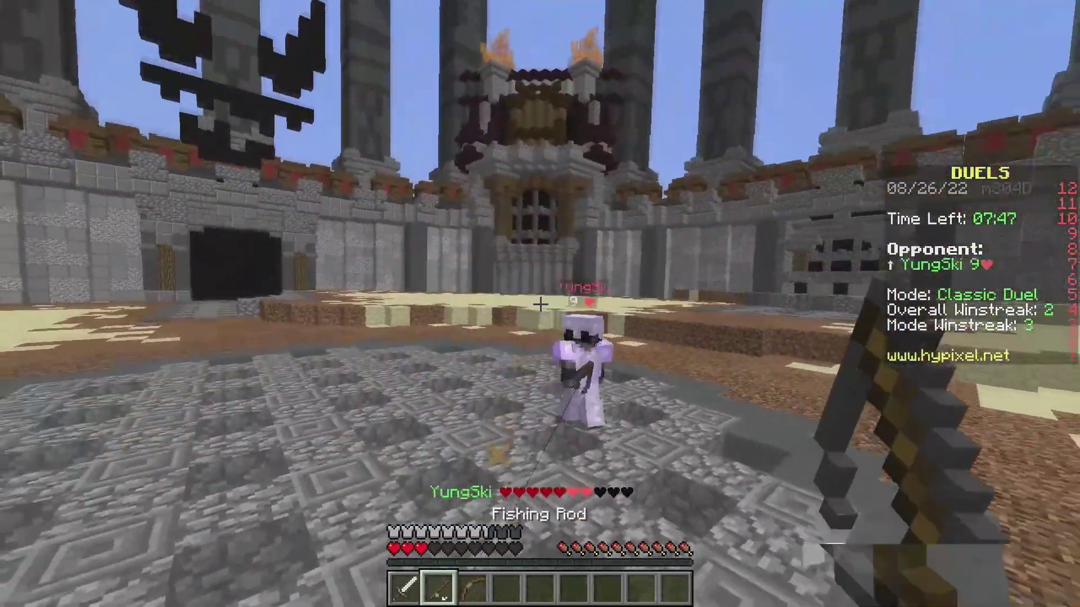
key("1")
left_click(540, 304)
left_click(540, 304)
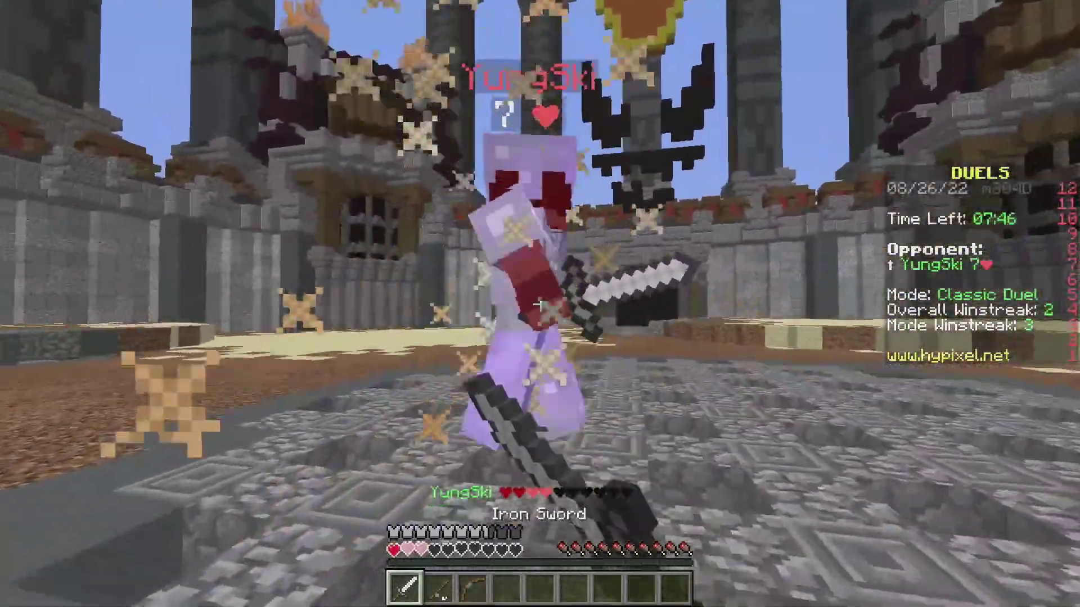
left_click(540, 304)
Cast the rod again, swap between rod and sword, and strike the opponent down to 3 health.
key("2")
right_click(540, 304)
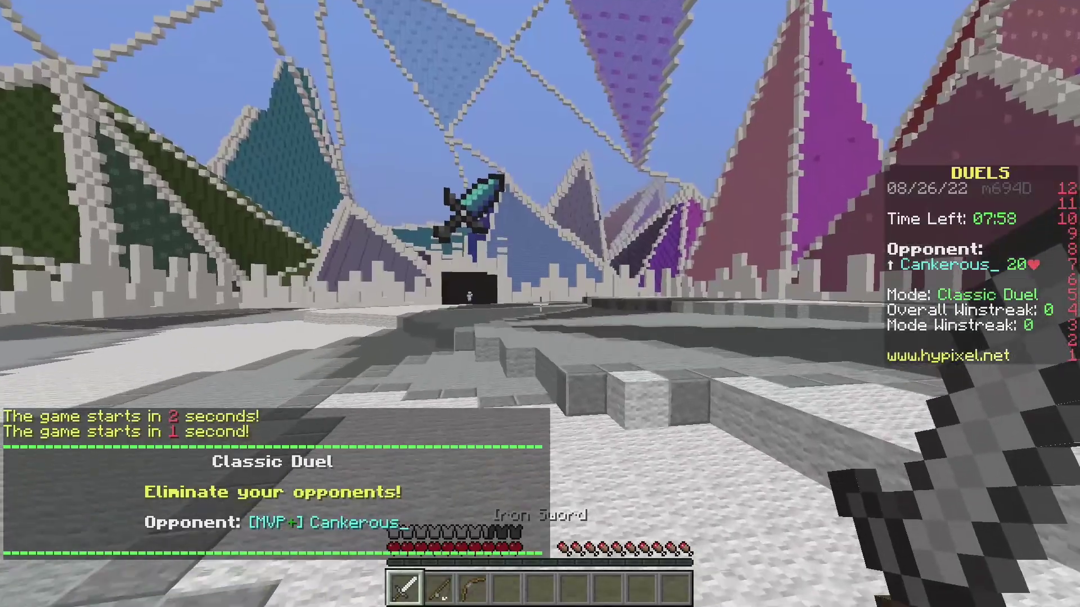
key("2")
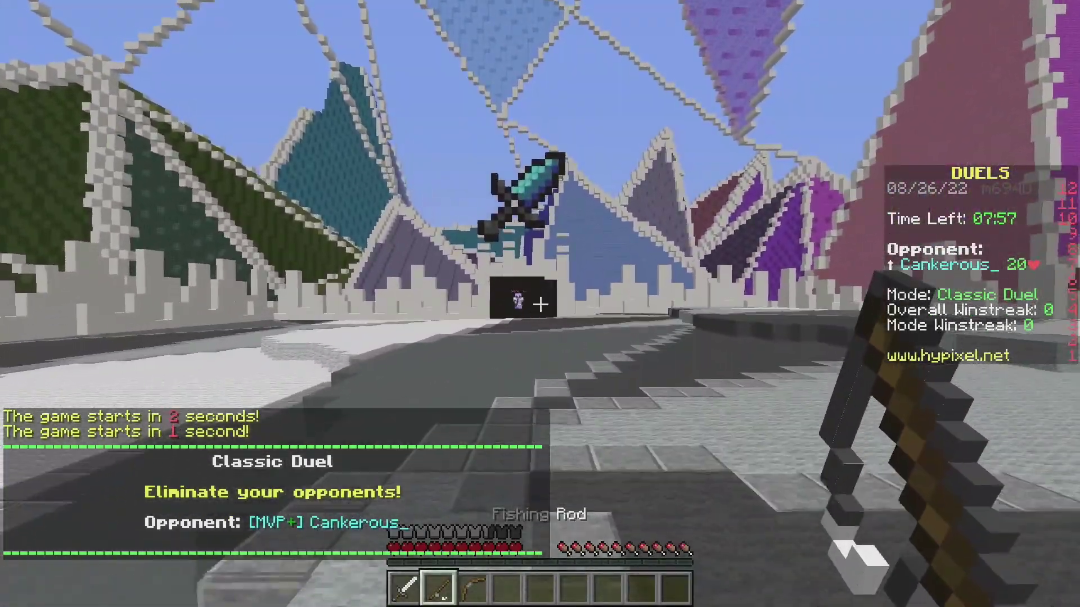
key("1")
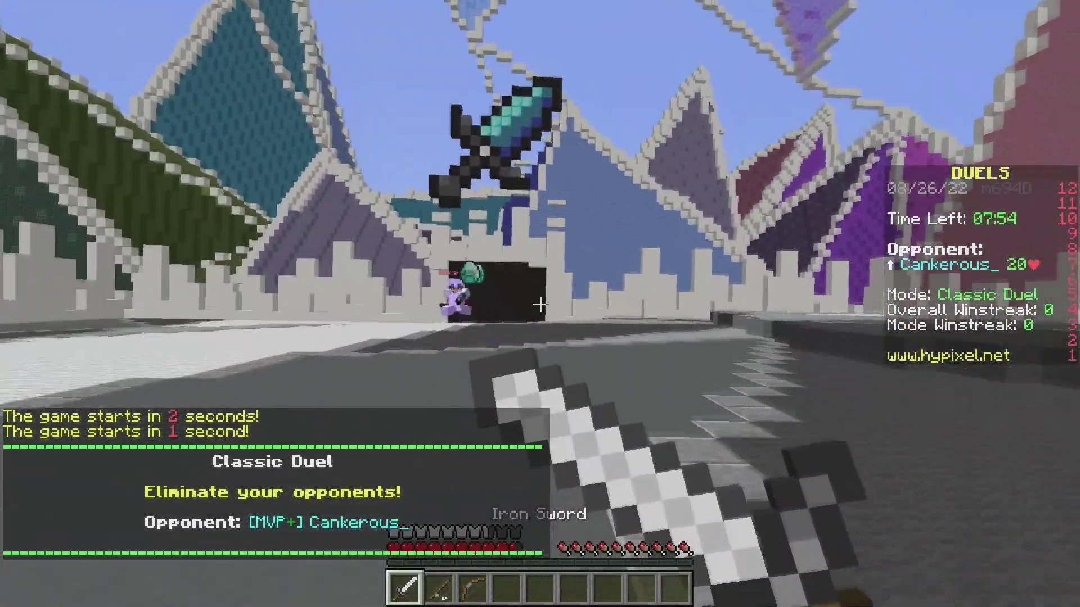
key("2")
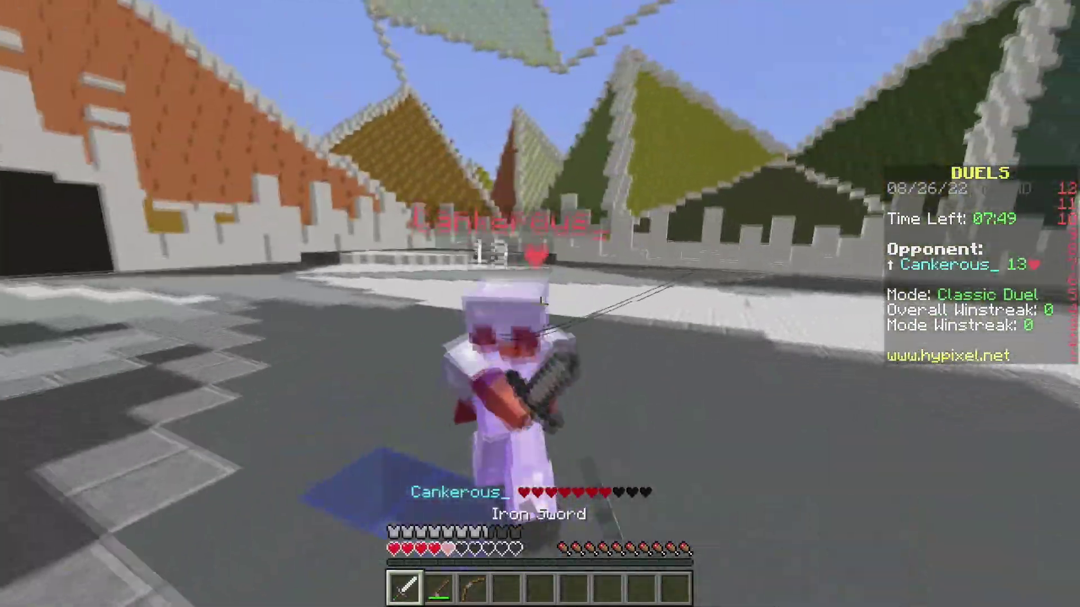
left_click(542, 302)
left_click(540, 304)
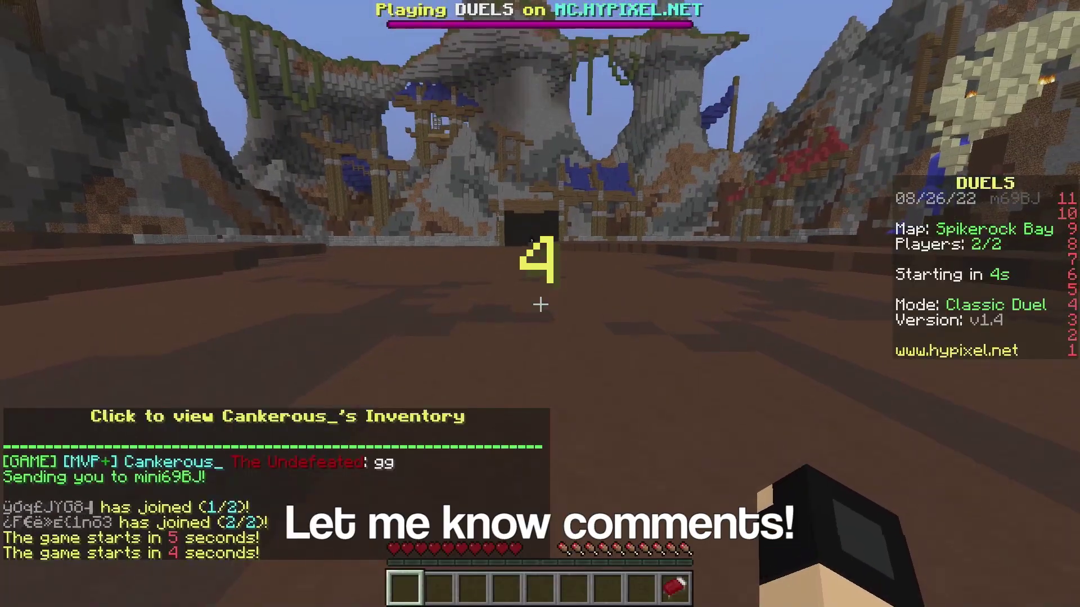
Ready the iron sword, hook the approaching opponent with the rod, and strike them to 18 health.
key("1")
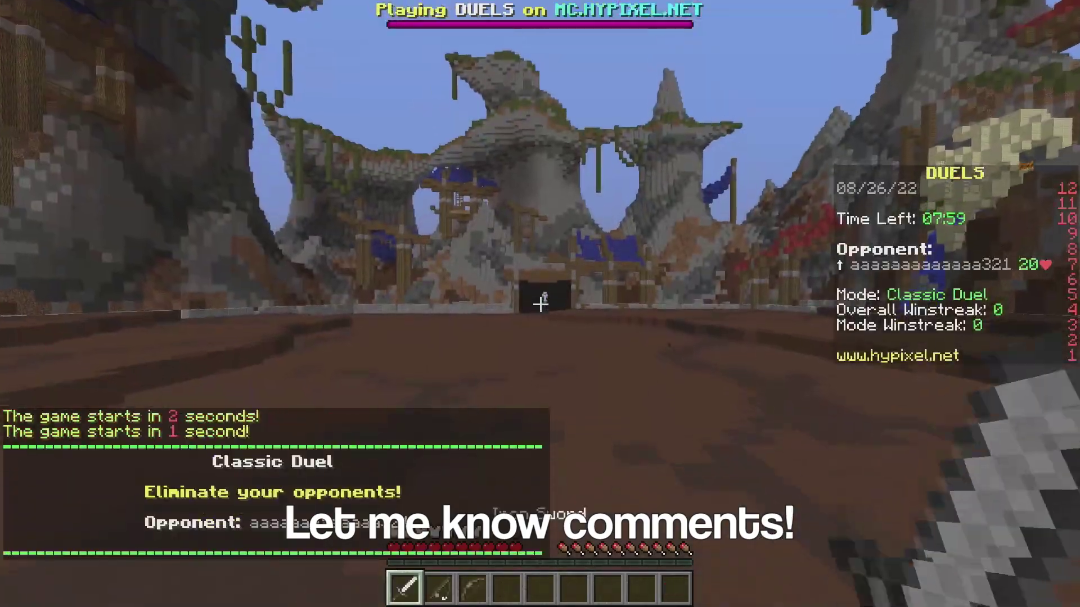
key("2")
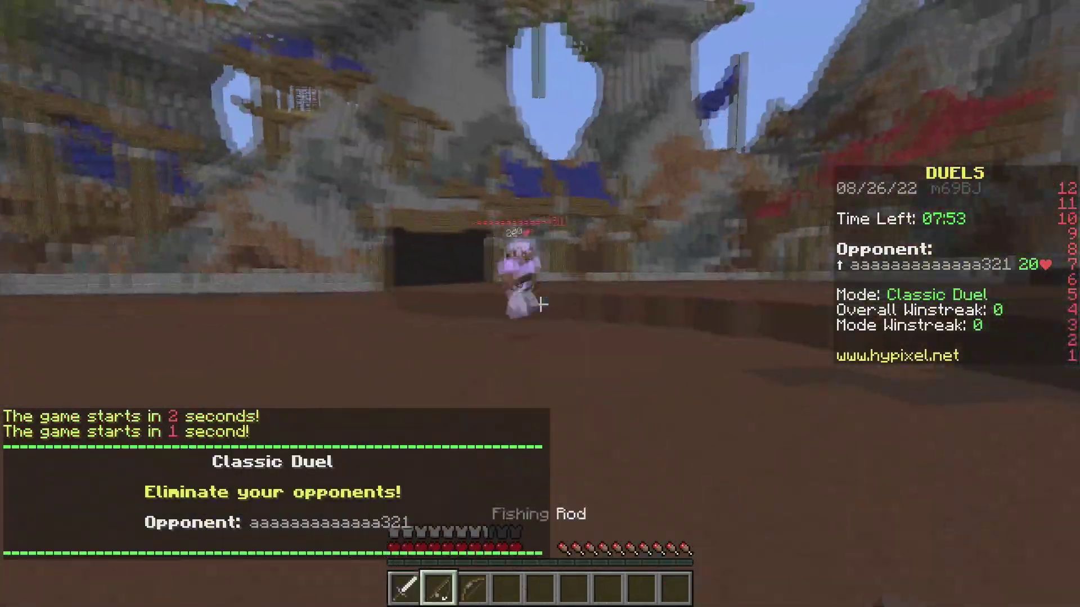
right_click(540, 304)
key("1")
left_click(540, 305)
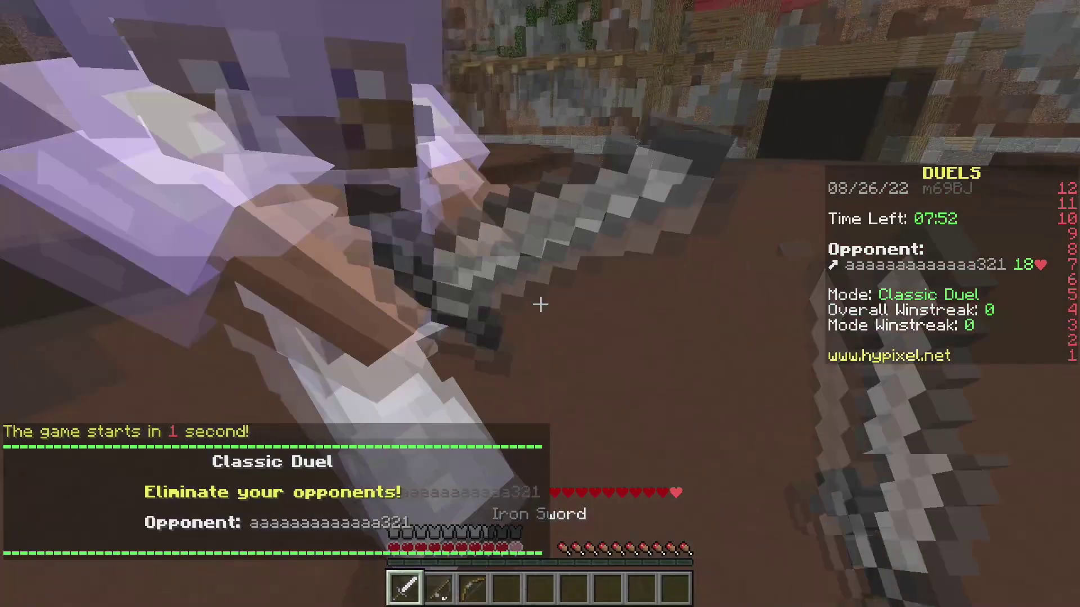
Rod the opponent again and keep hitting with the iron sword until they die, winning the duel.
key("2")
right_click(540, 305)
key("1")
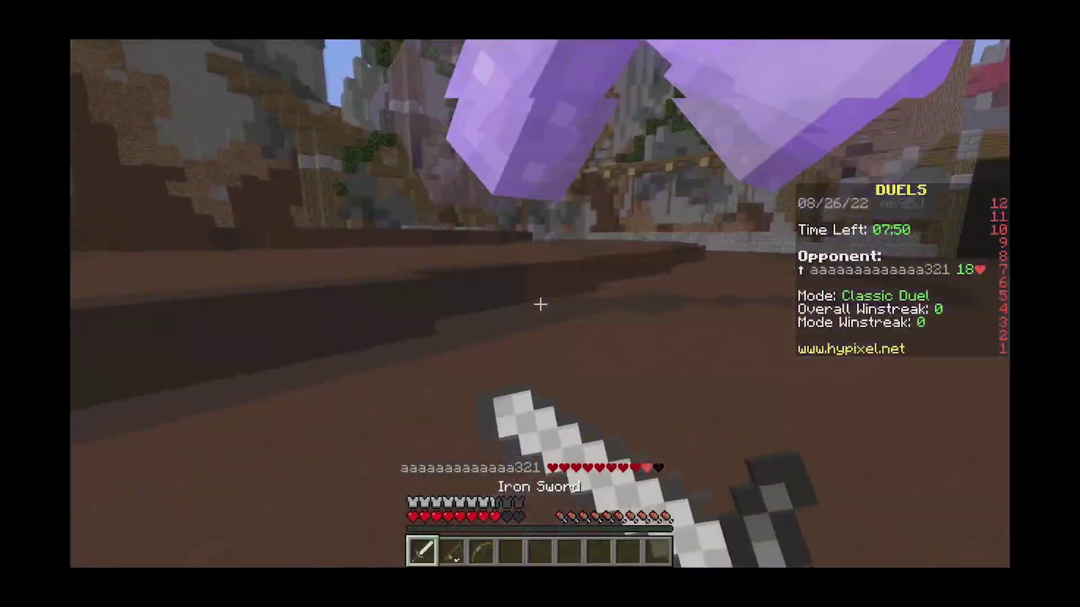
left_click(540, 304)
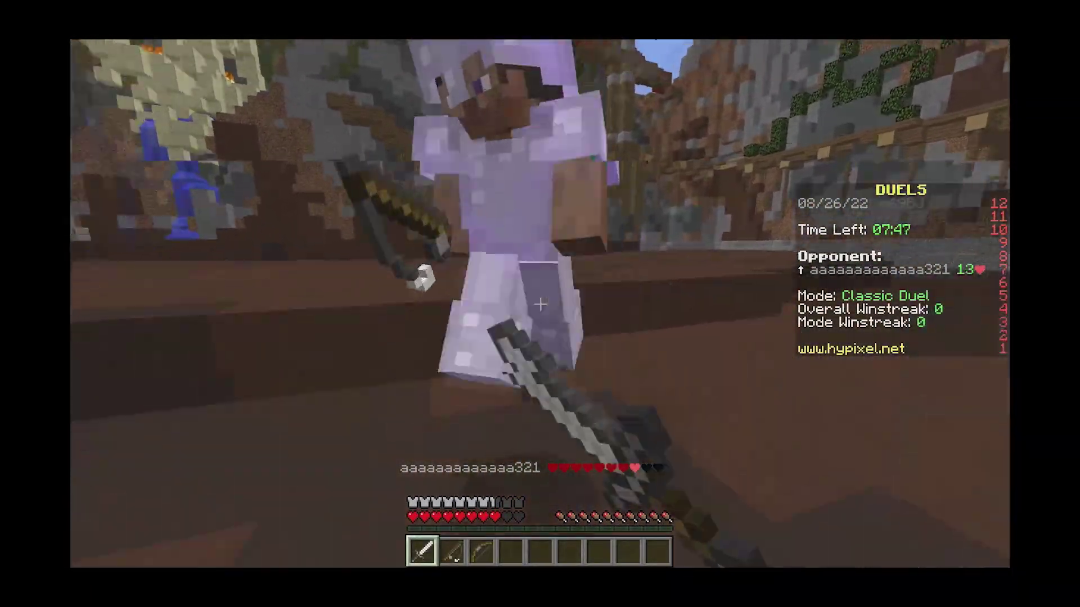
left_click(540, 304)
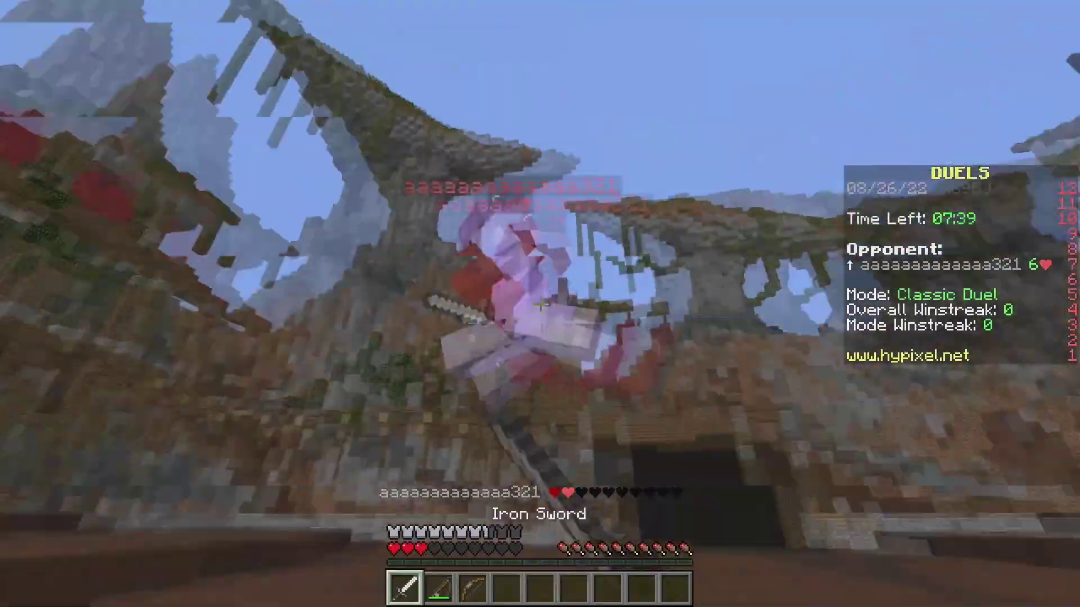
left_click(539, 305)
left_click(540, 304)
left_click(540, 304)
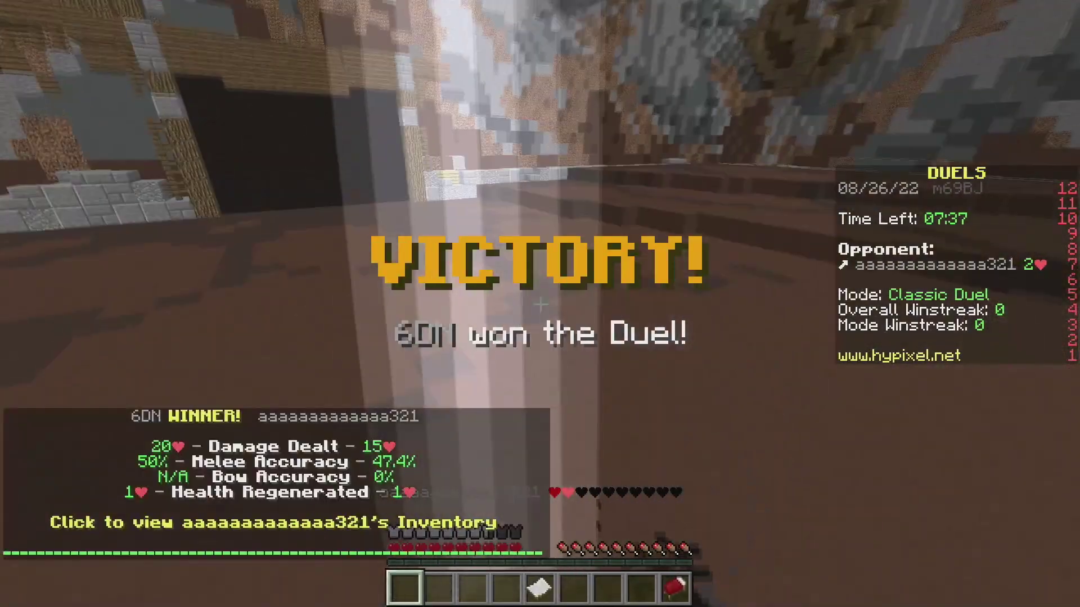
Use the red bed to return to the Duels lobby, walk forward, and switch to third-person view.
key("t")
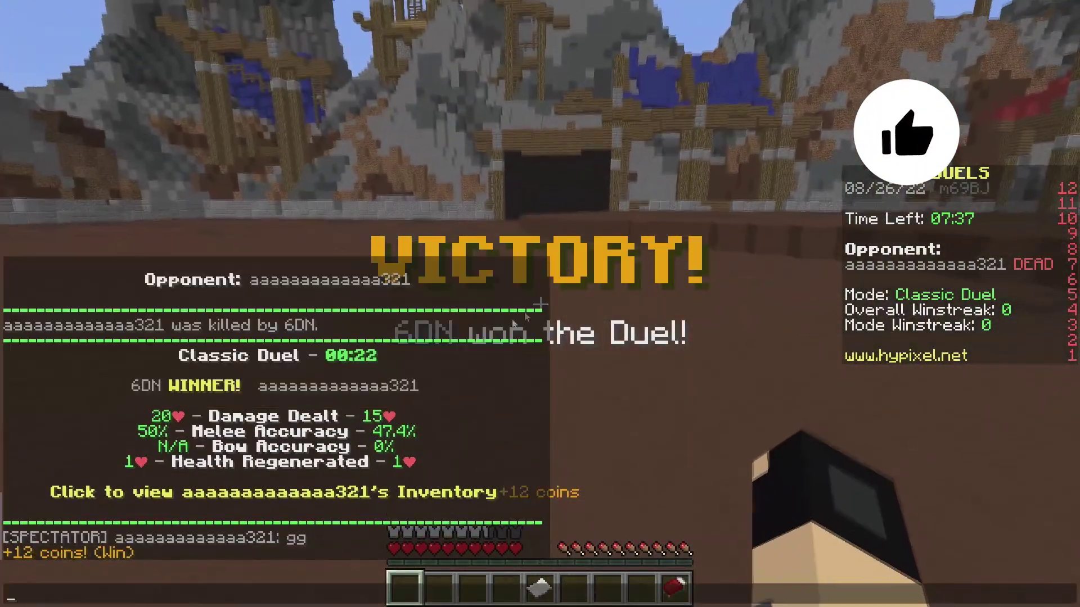
key("Escape")
key("9")
right_click(540, 304)
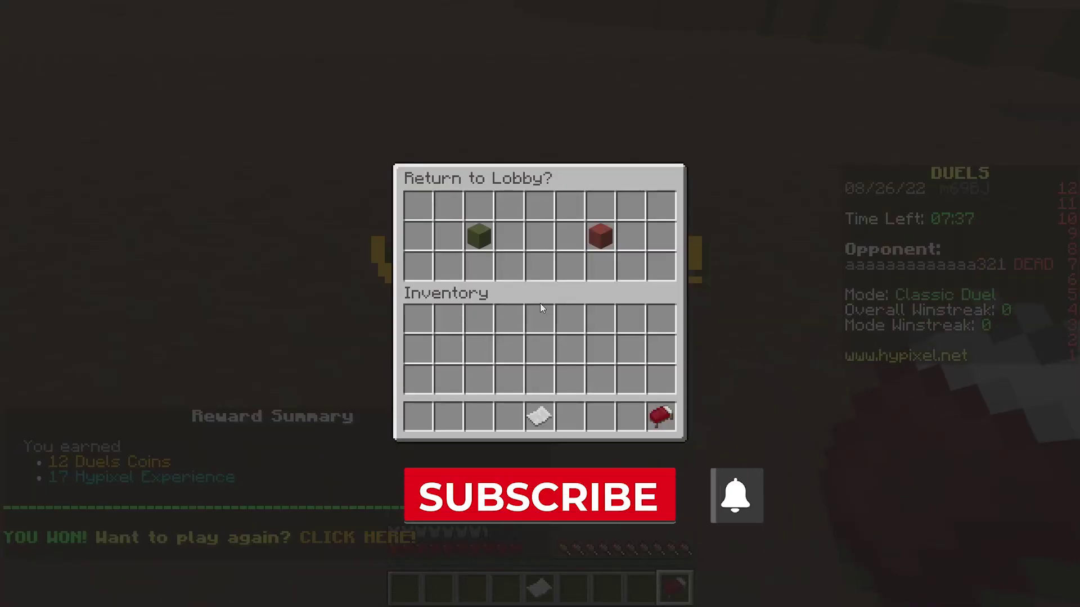
left_click(481, 228)
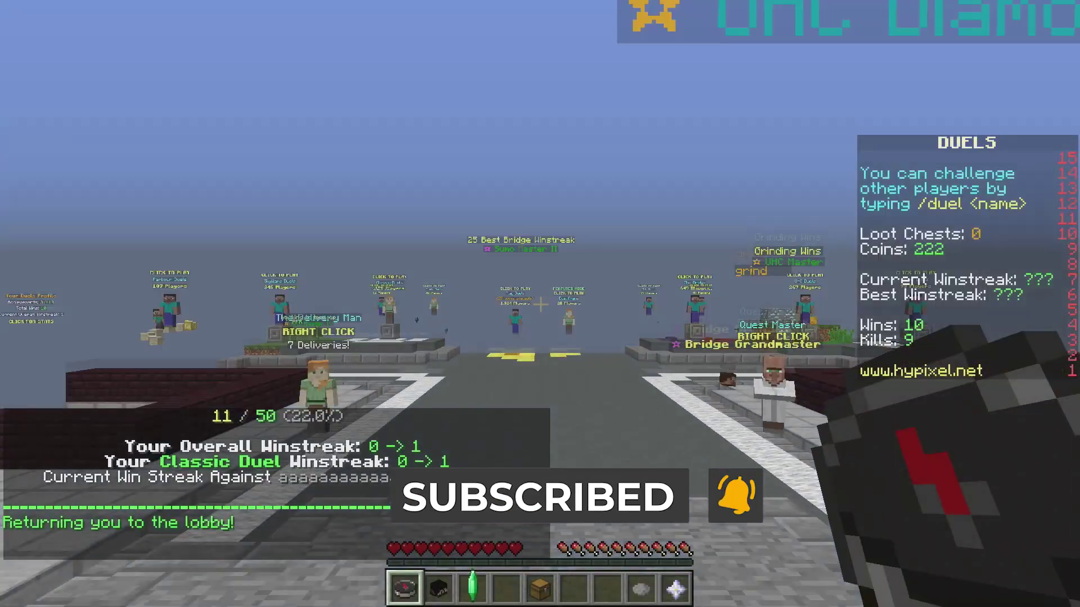
key("w")
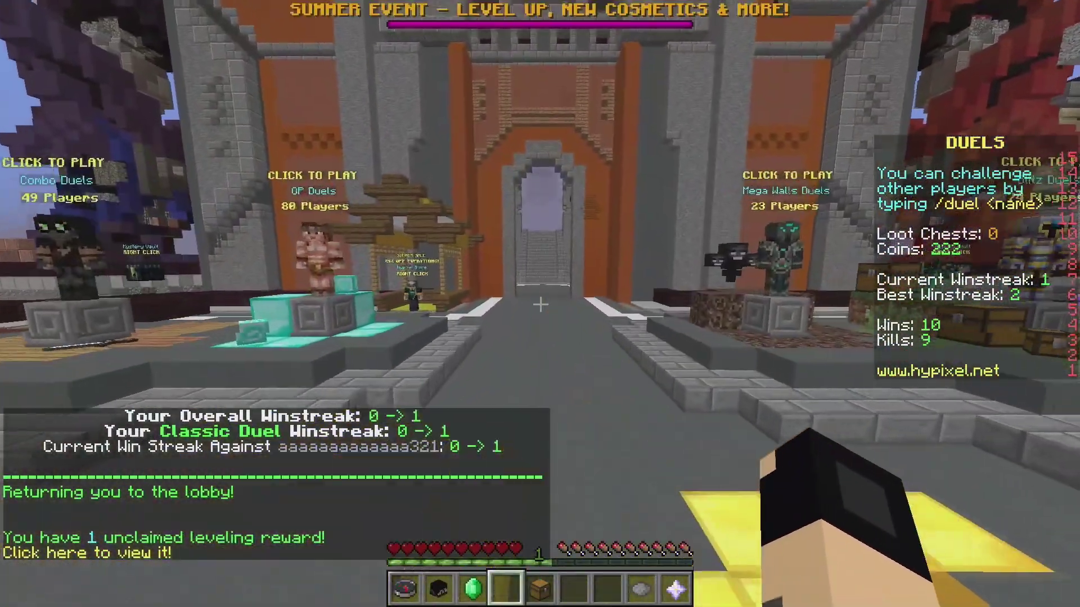
key("F5")
key("F5")
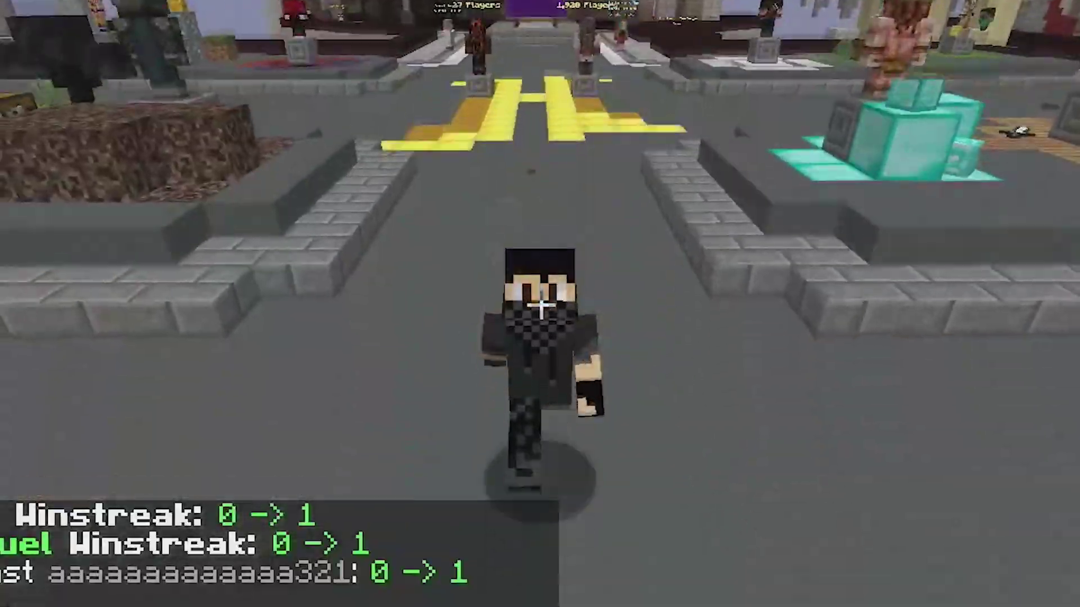